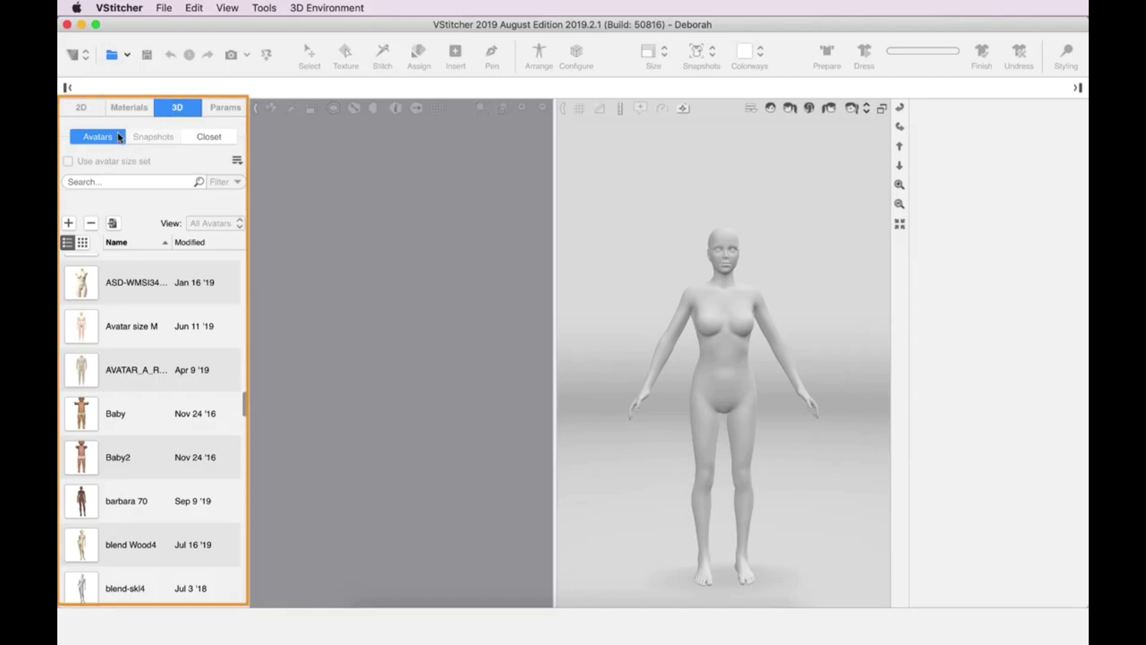
Step: Import the avatar file cube.vsa into the avatar library
click(69, 225)
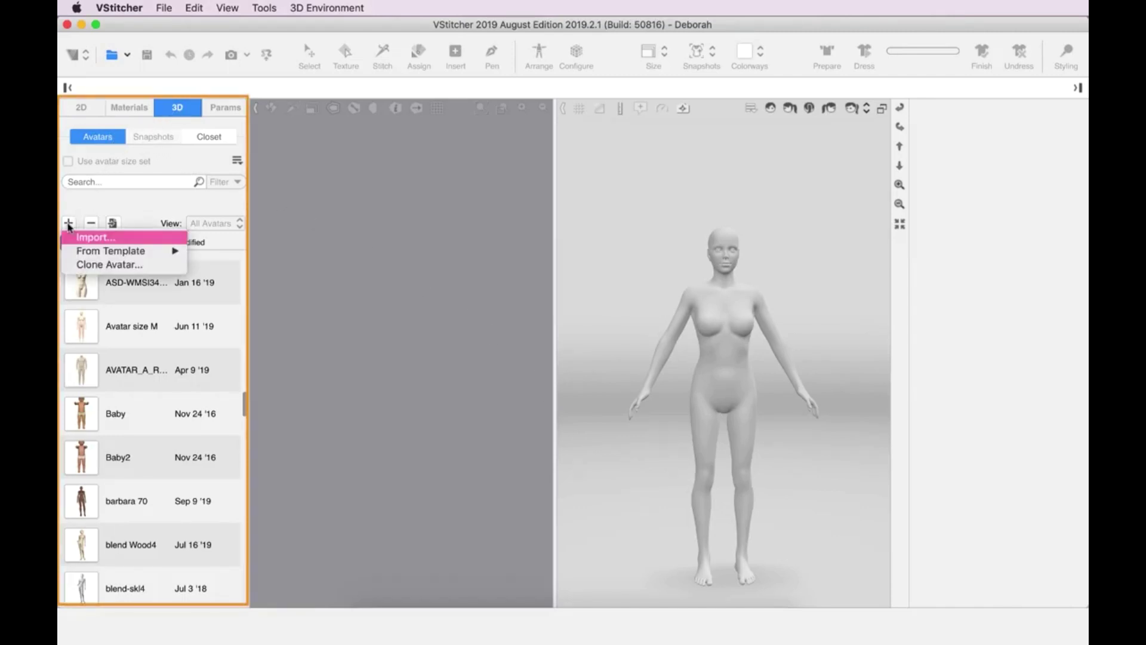
click(94, 239)
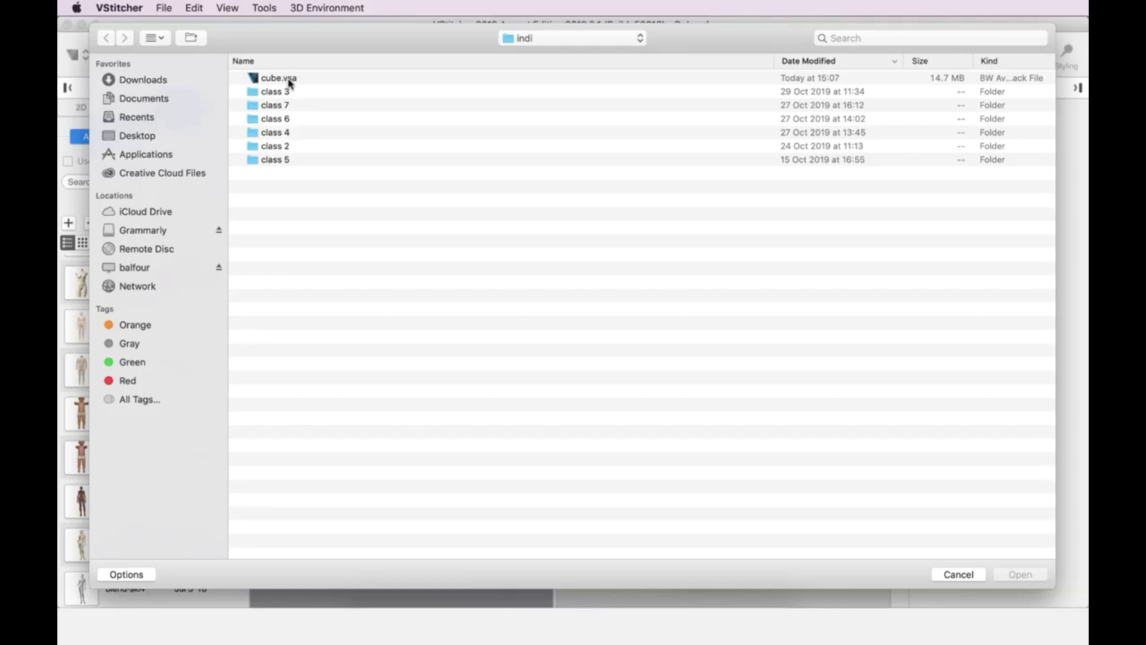
click(278, 80)
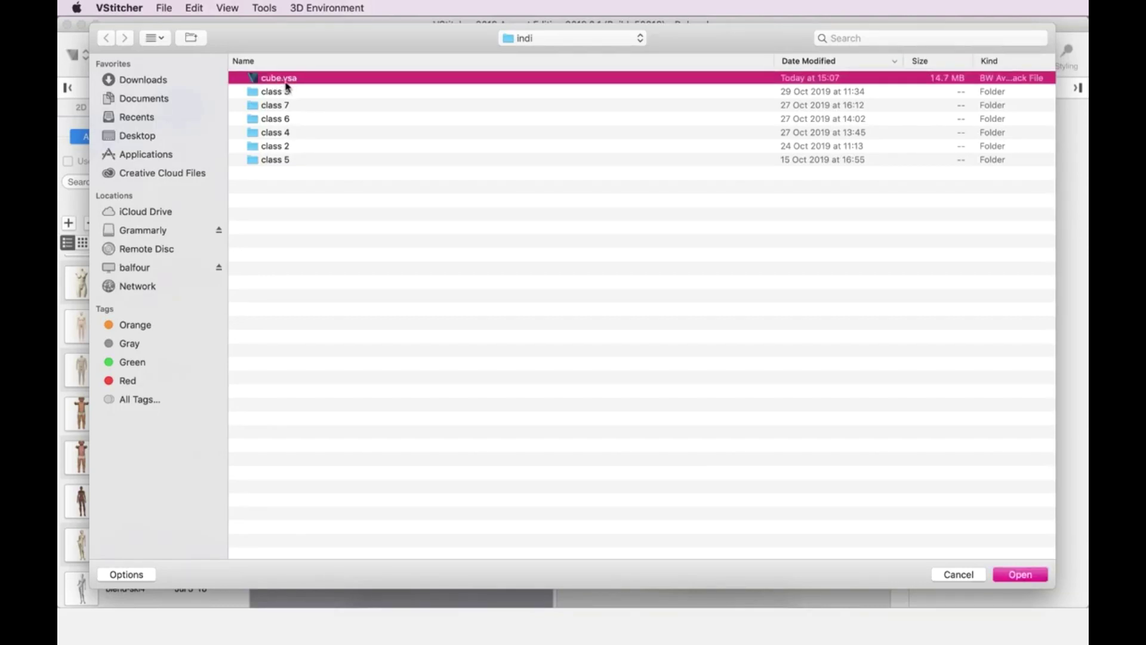
click(1020, 574)
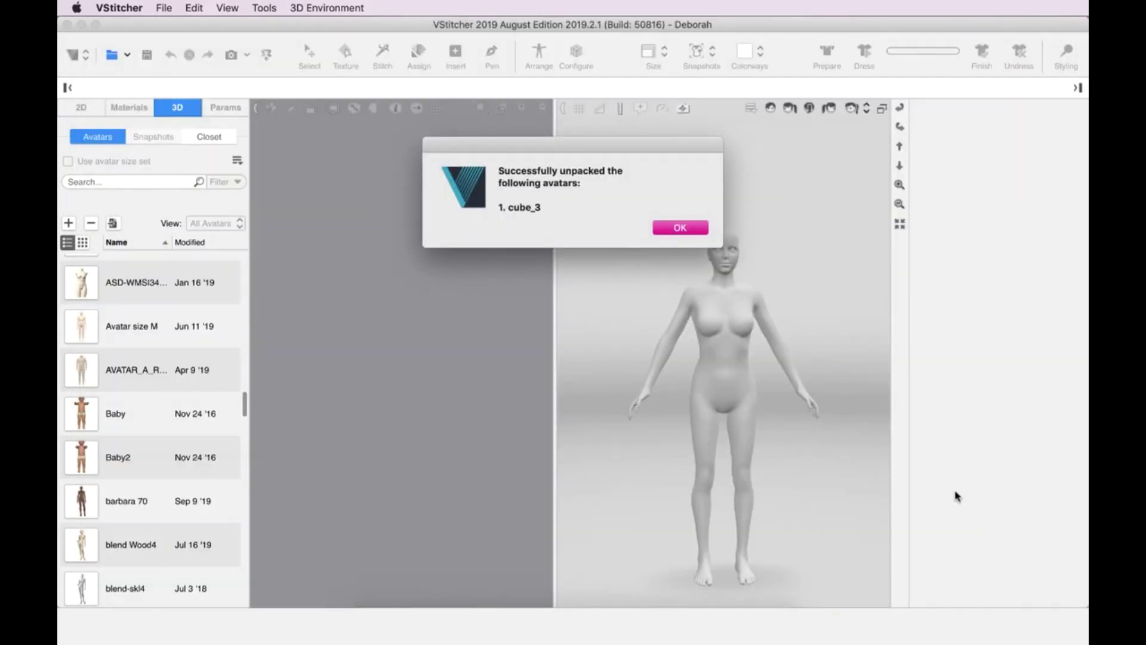
click(682, 233)
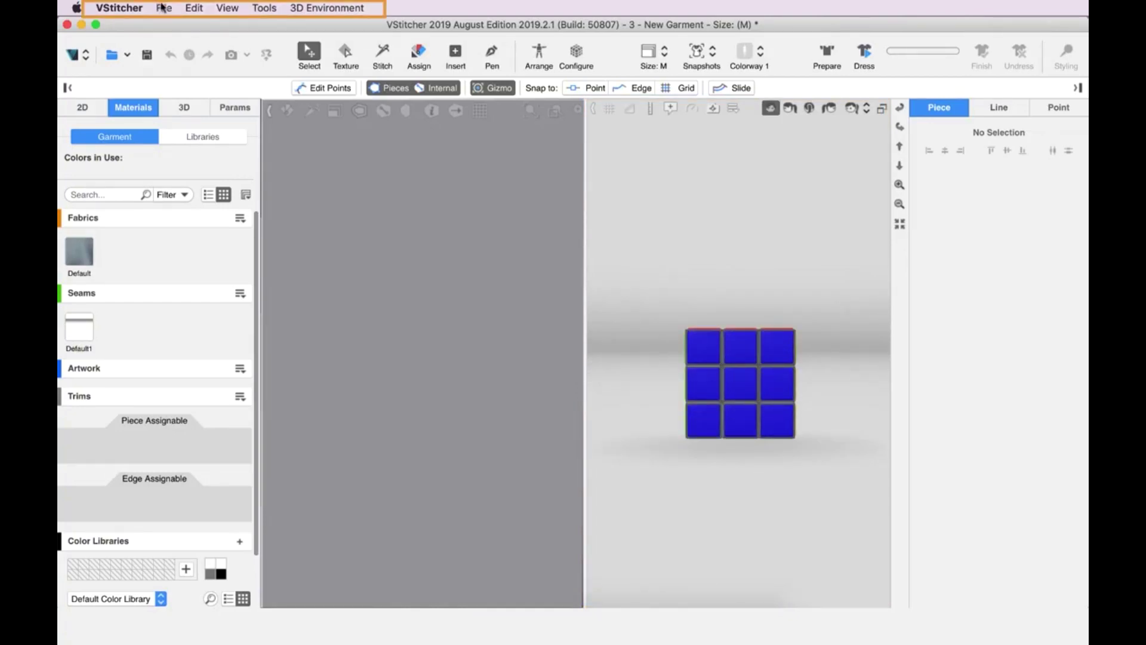
Step: Open the garment file cube.bw from the class 3 folder
click(162, 8)
click(174, 53)
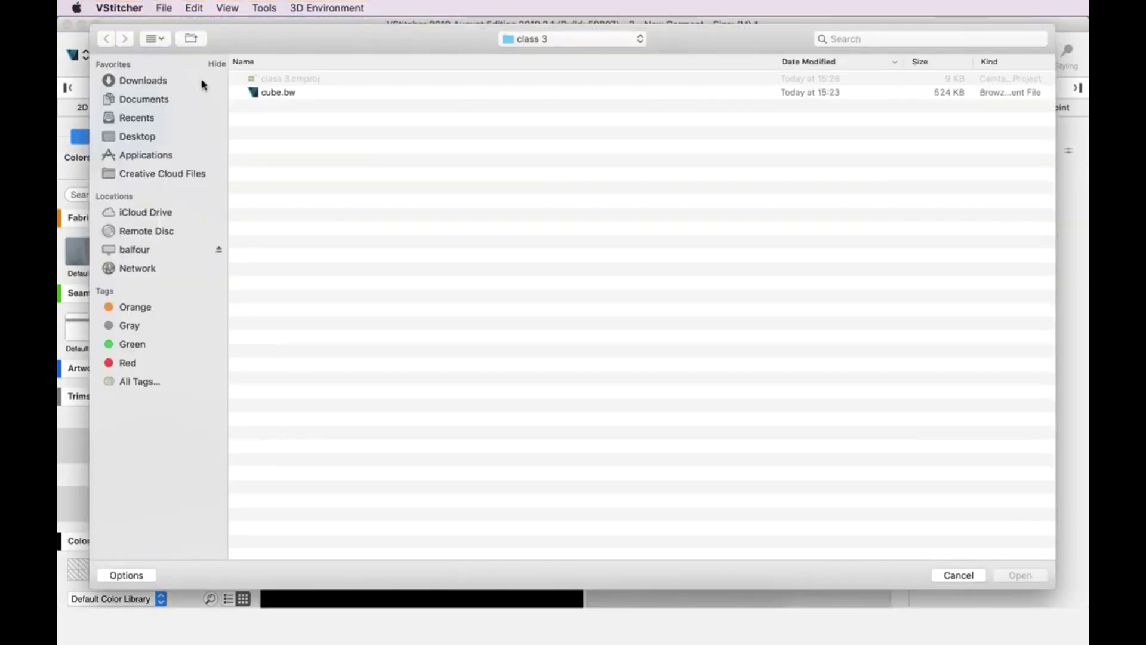
click(308, 96)
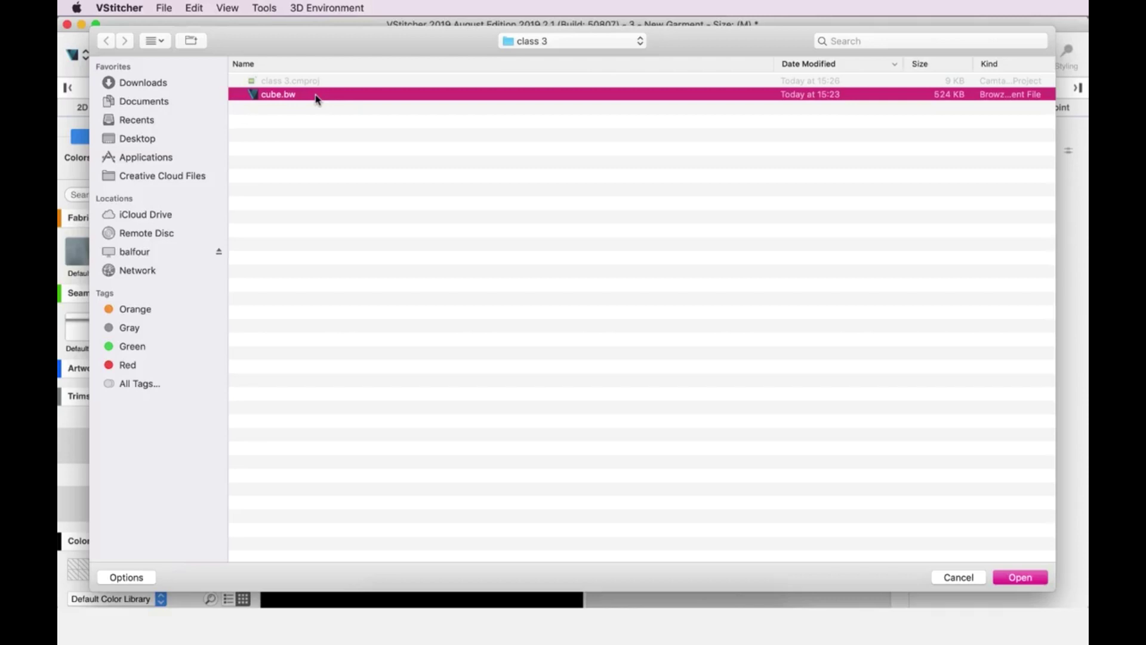
double_click(317, 95)
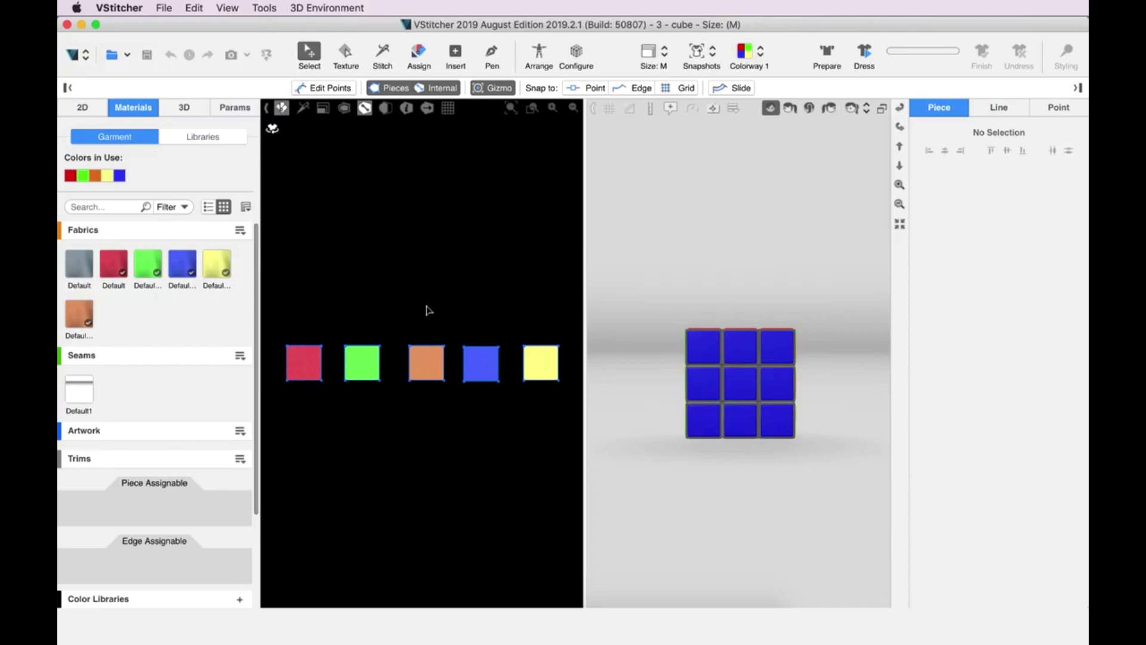
Step: Examine the cube avatar's coloured sides in 3D using the Look At and Navigate view modes
click(732, 380)
right_click(735, 380)
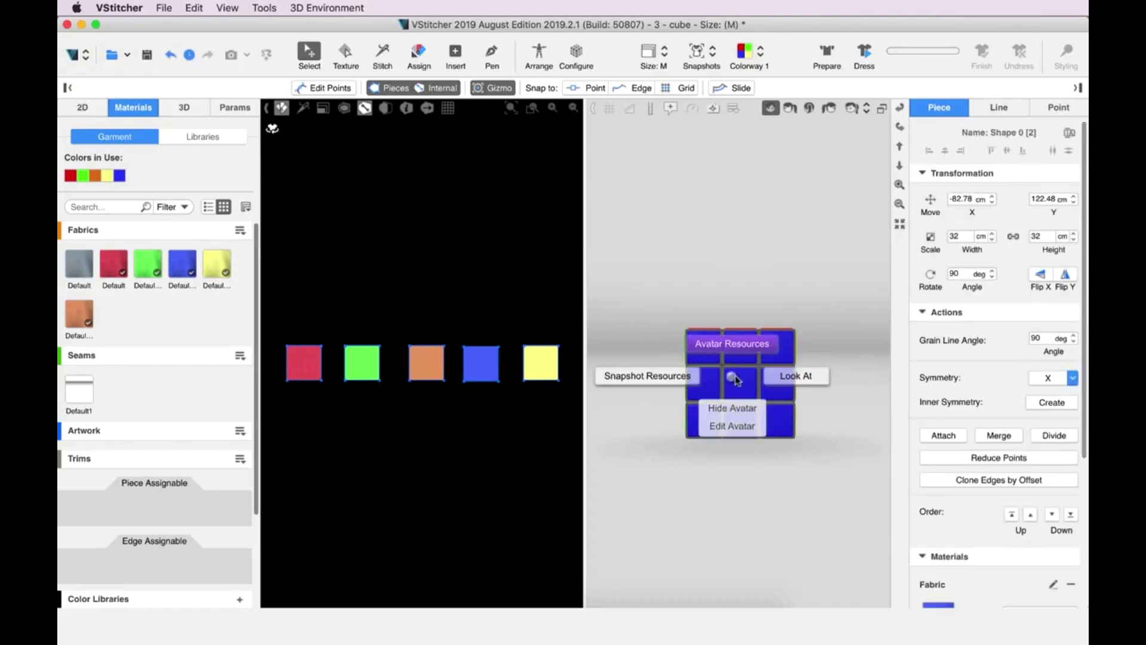
click(798, 380)
drag(783, 277, 795, 362)
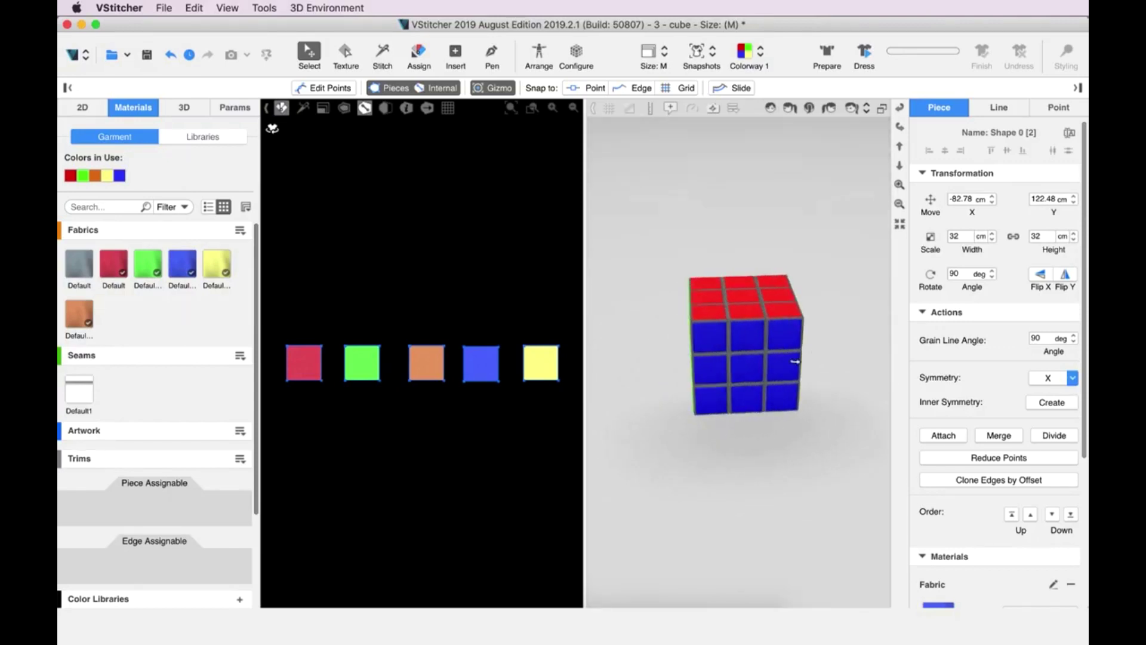
right_click(754, 379)
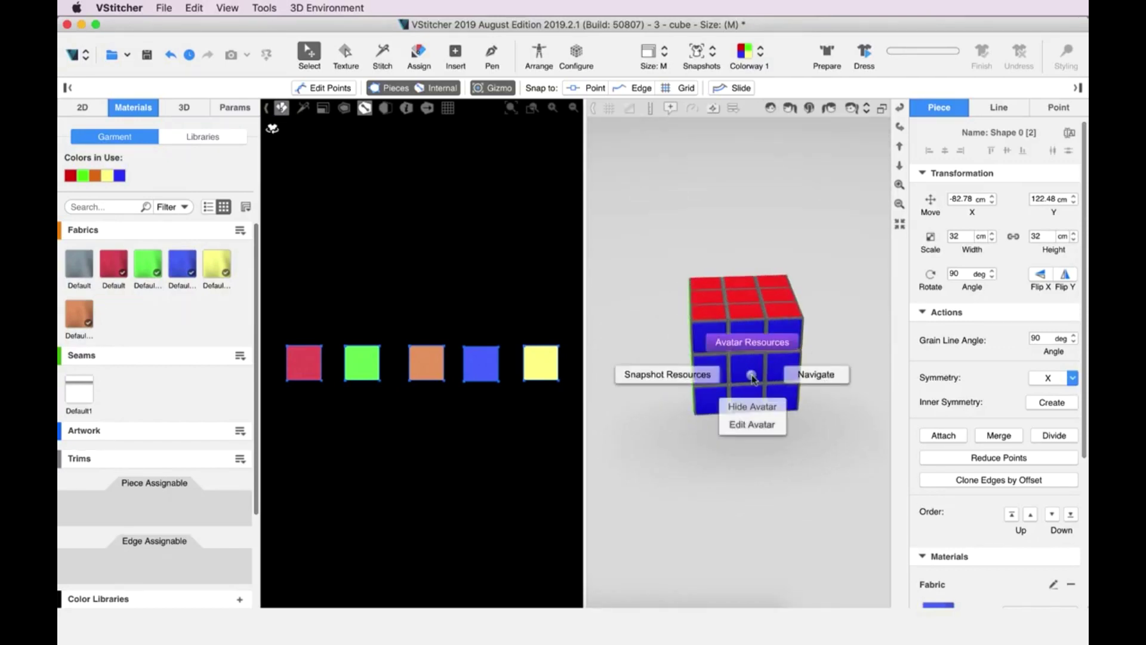
click(819, 374)
drag(822, 382, 690, 370)
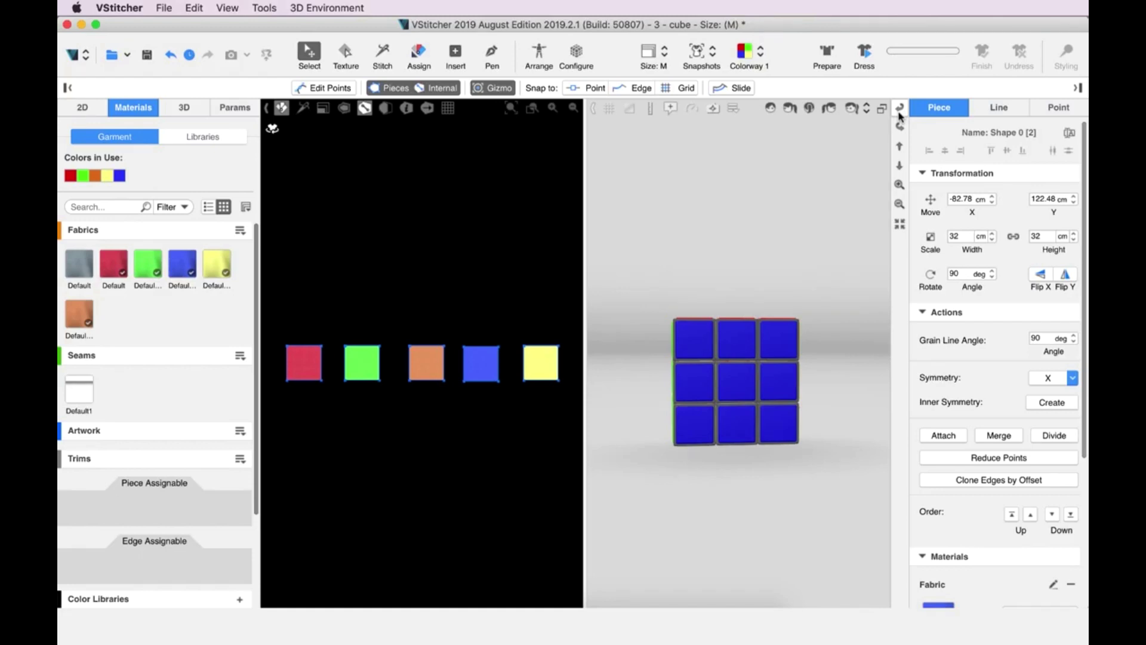
Step: Lay out the 2D pieces with blue at the lower centre, red directly above it and green left of red
click(900, 108)
drag(489, 289, 402, 412)
drag(826, 261, 714, 239)
drag(313, 278, 405, 341)
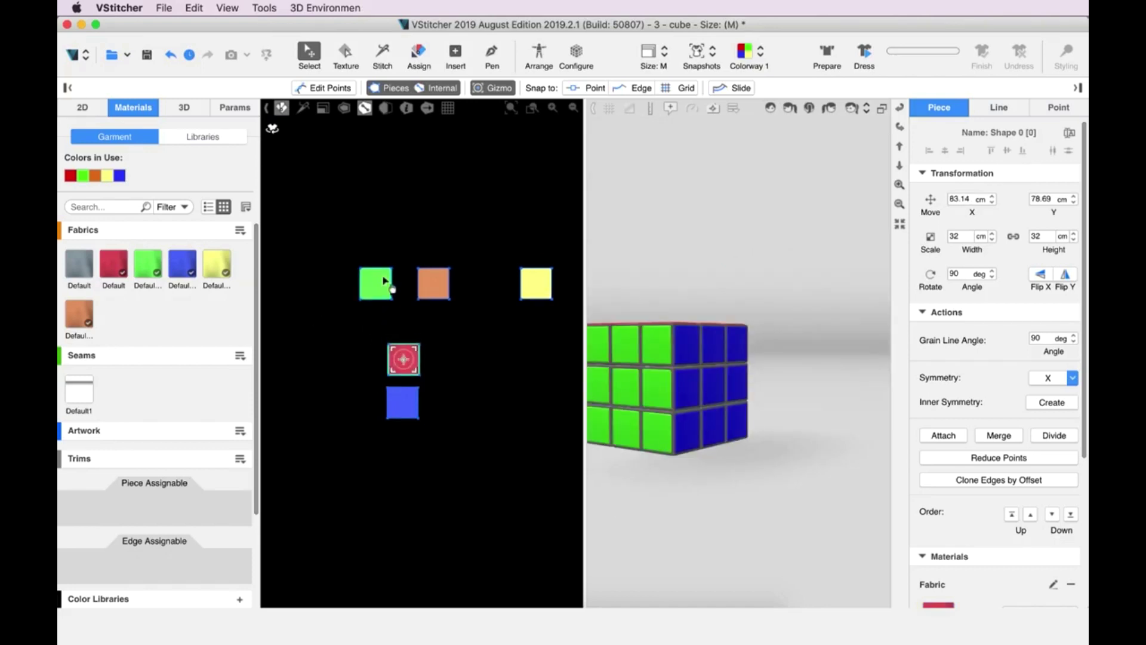
drag(377, 283, 365, 359)
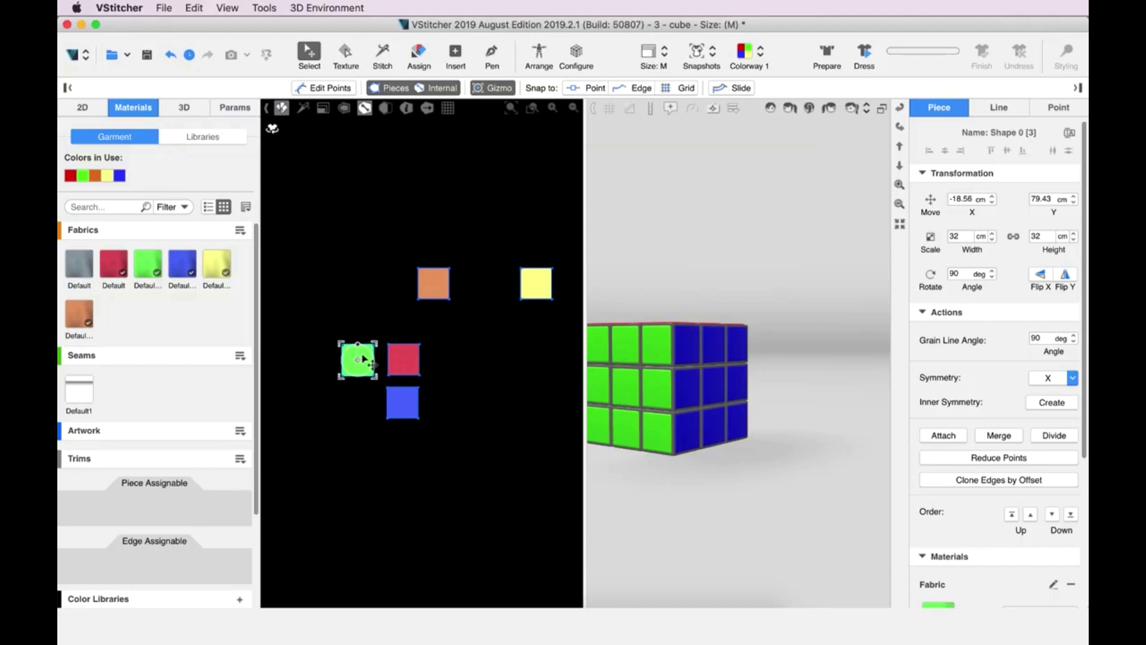
Step: Place the yellow piece to the right of the red piece and the orange piece directly above red
click(900, 127)
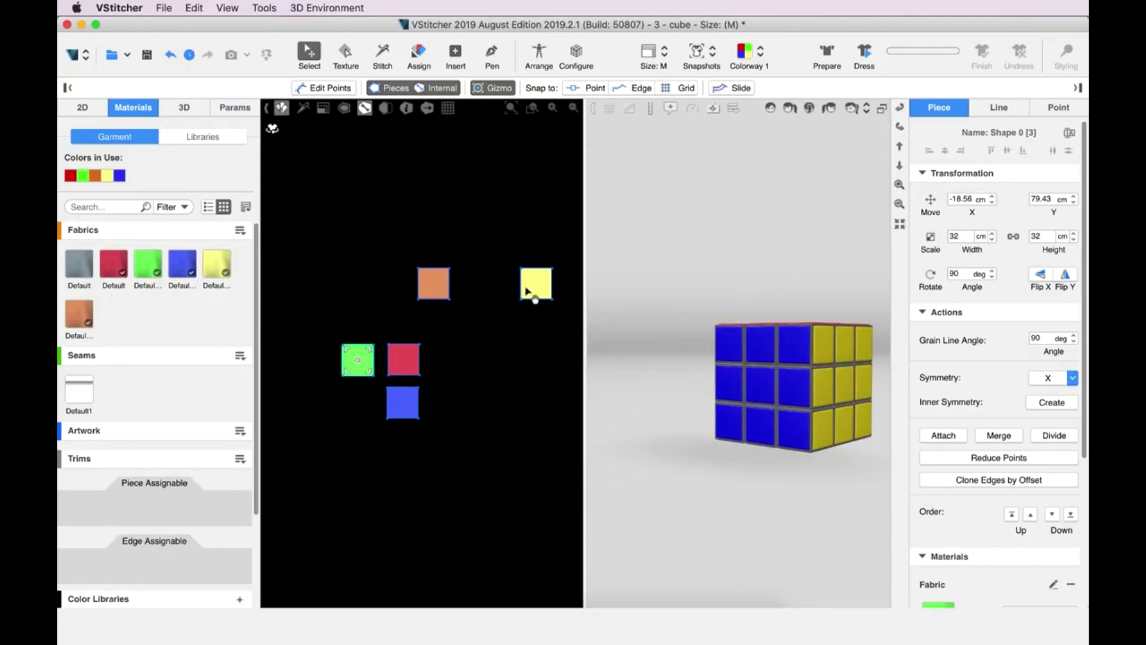
drag(527, 291, 439, 367)
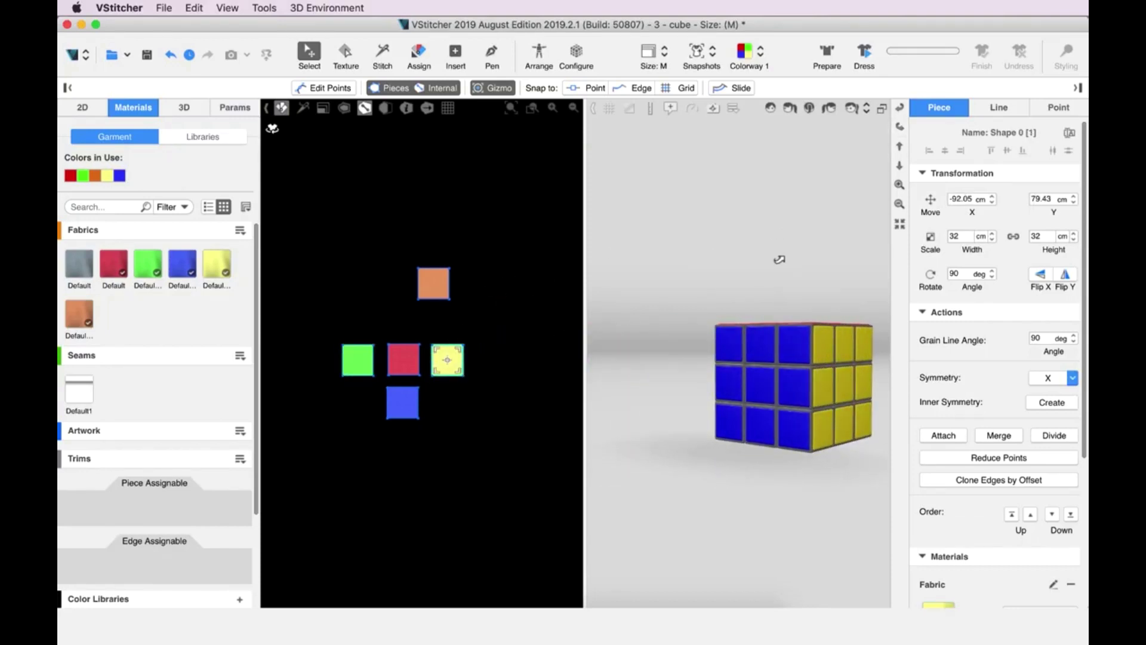
click(810, 107)
drag(434, 291, 404, 318)
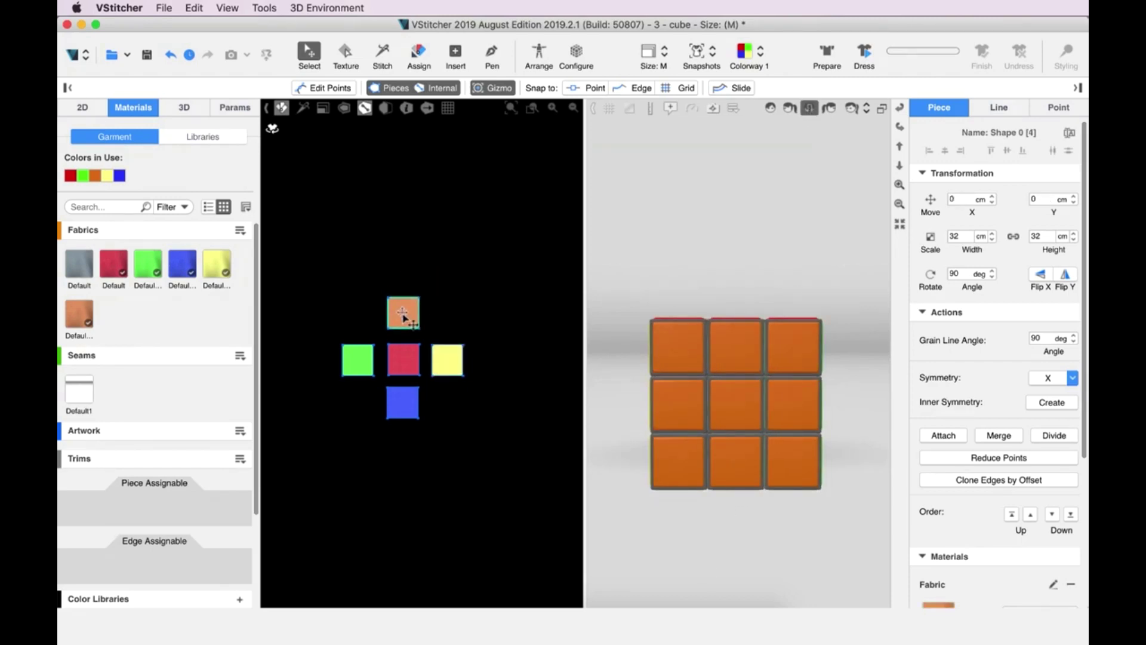
Step: Arrange the blue piece on the front silhouette's torso and prepare it in 3D on the cube
click(539, 55)
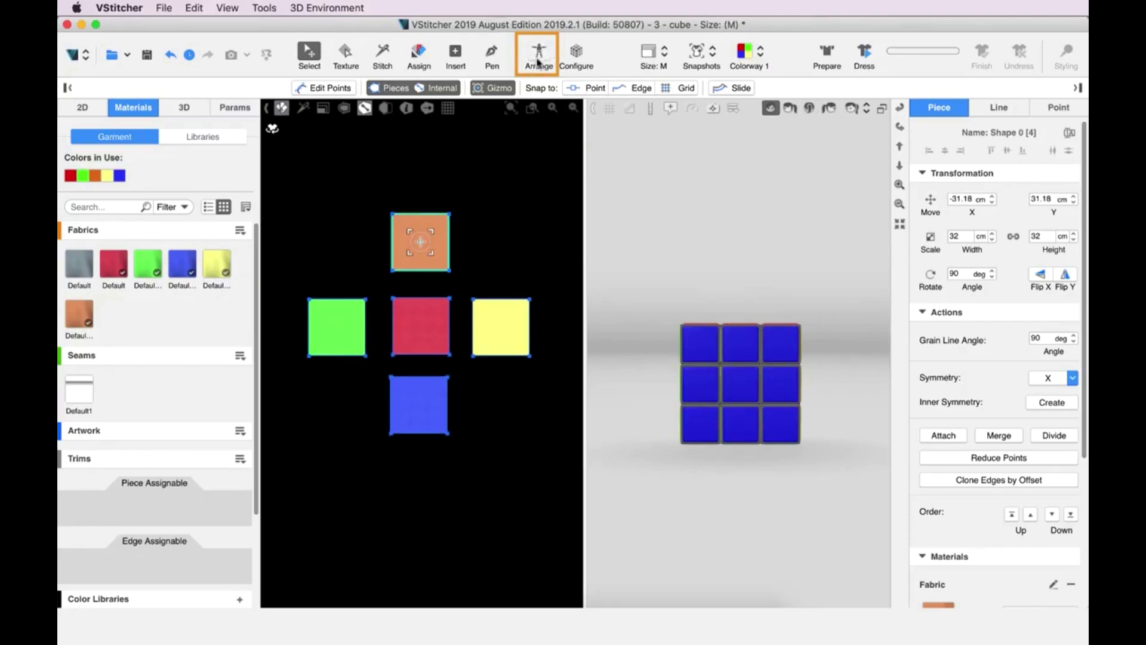
click(545, 67)
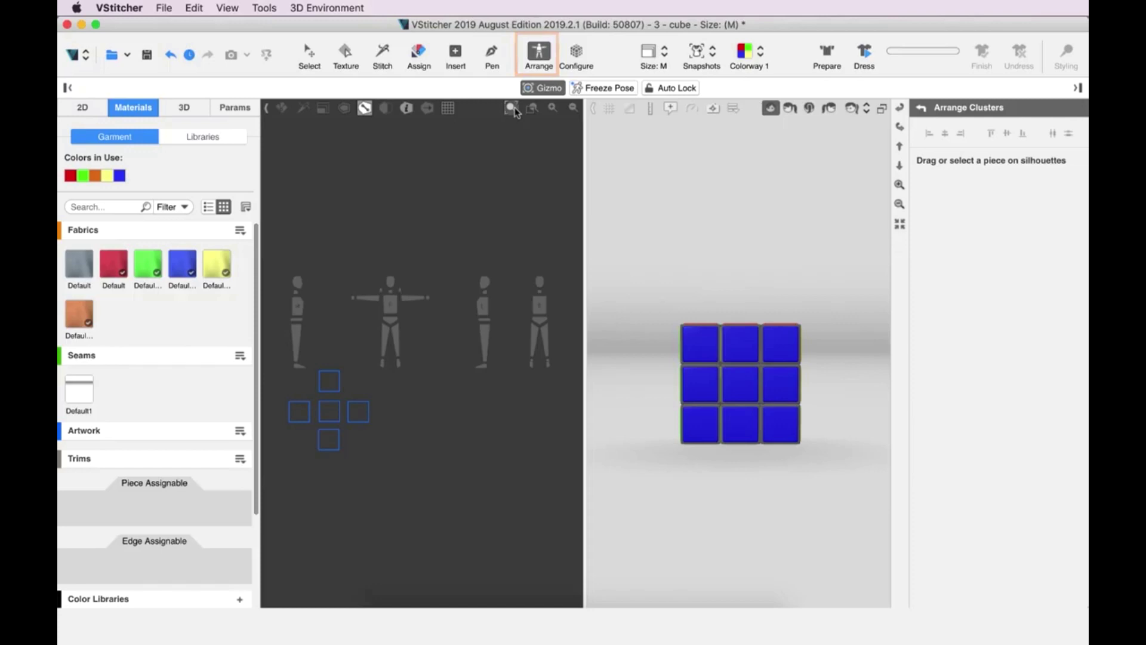
scroll(382, 307, up, 5)
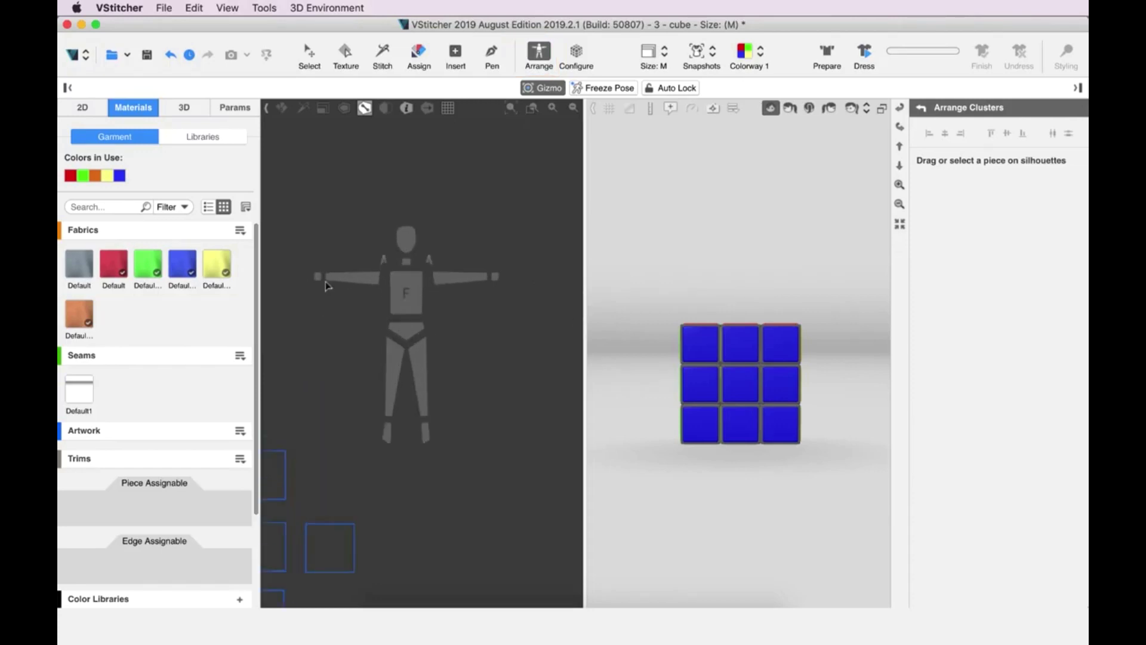
scroll(377, 312, down, 4)
scroll(388, 370, left, 3)
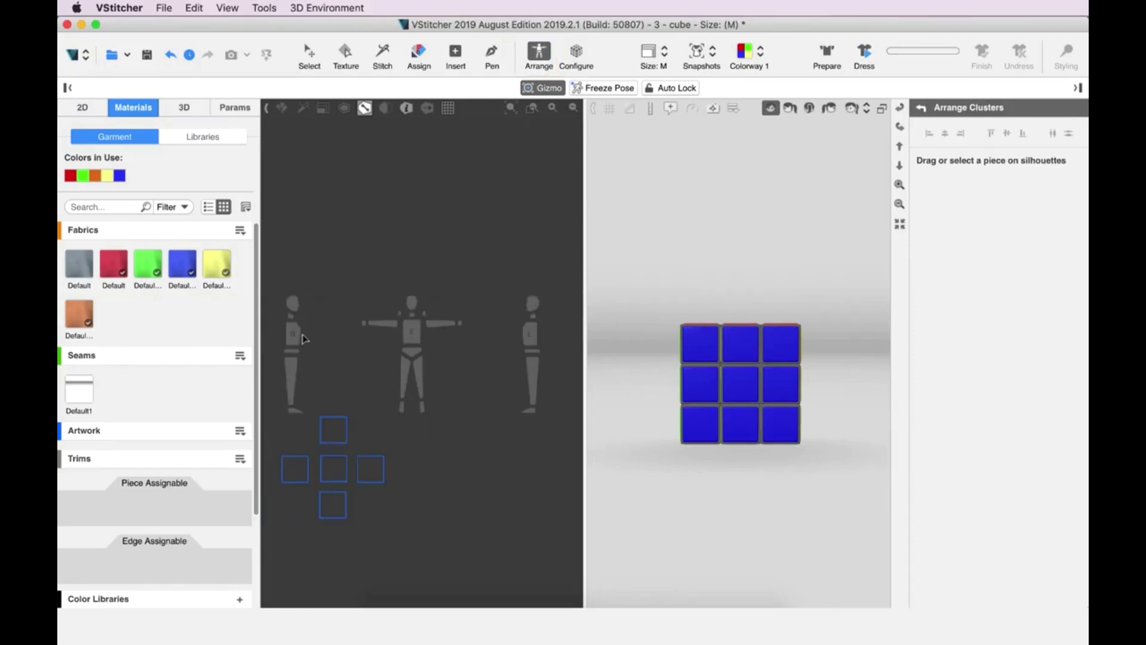
scroll(388, 348, down, 2)
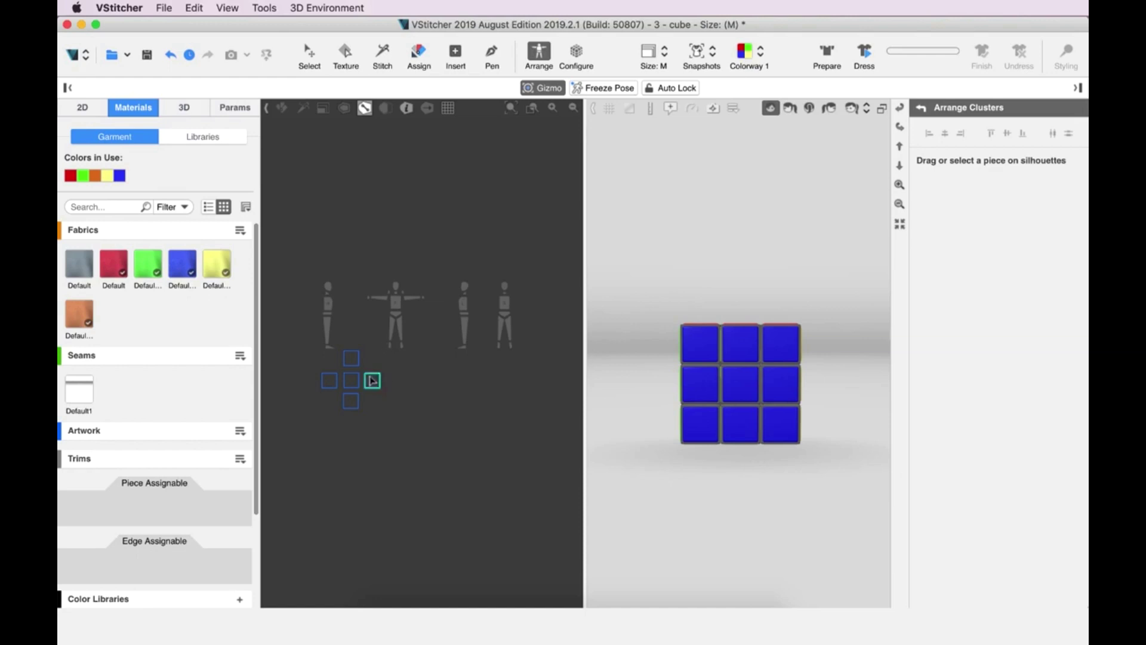
click(353, 404)
drag(355, 405, 417, 371)
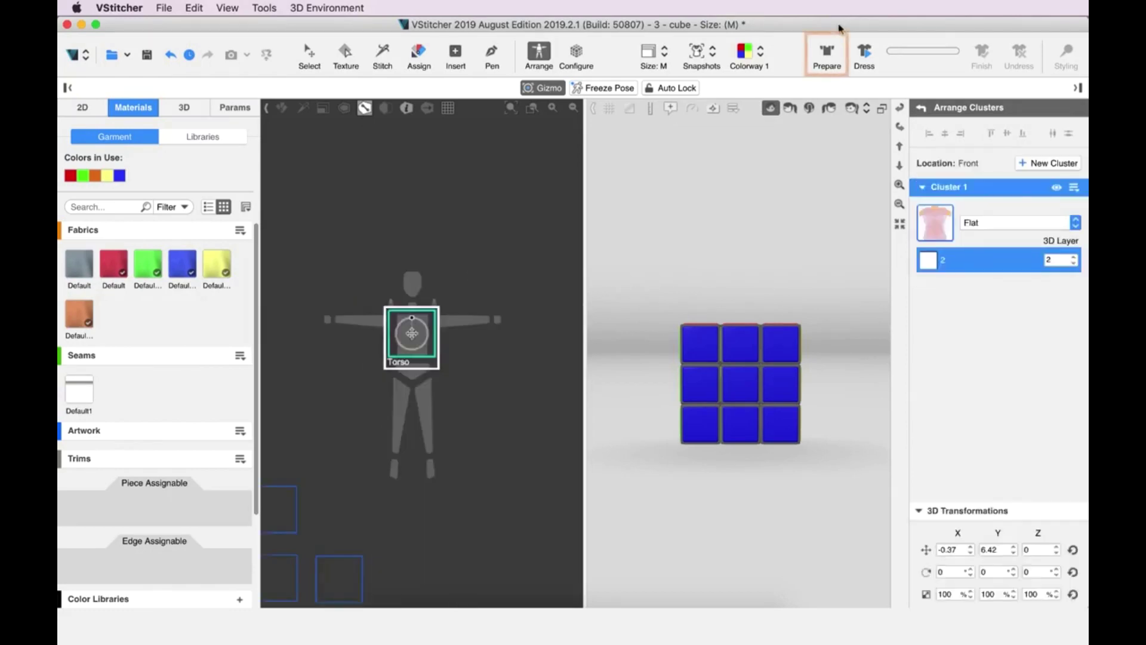
click(827, 54)
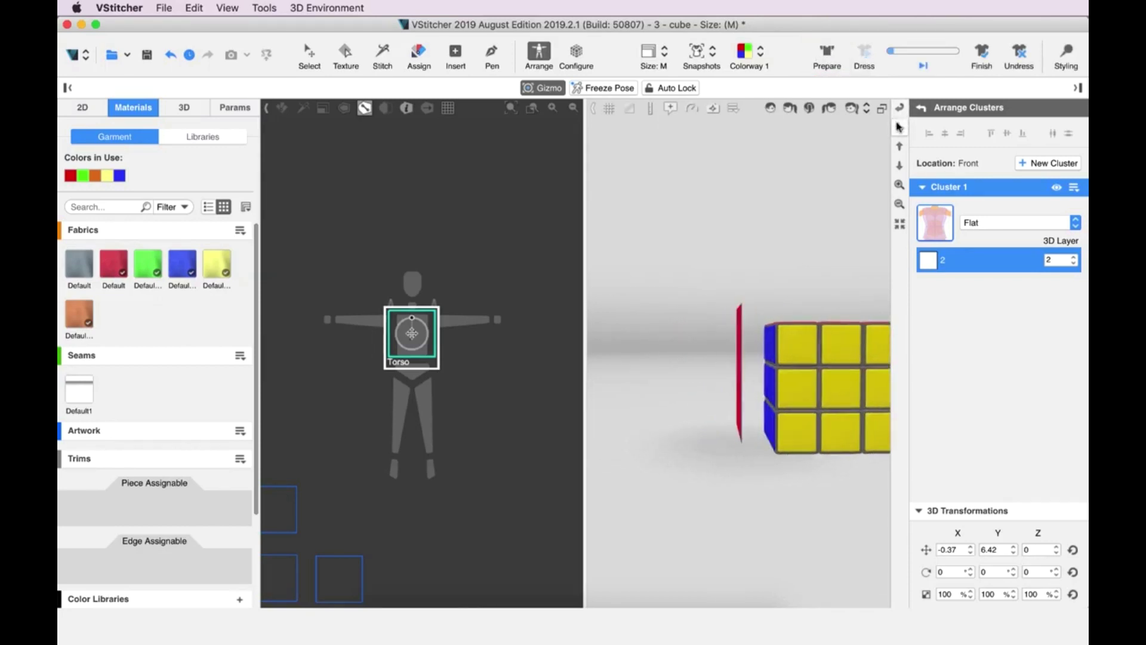
click(900, 123)
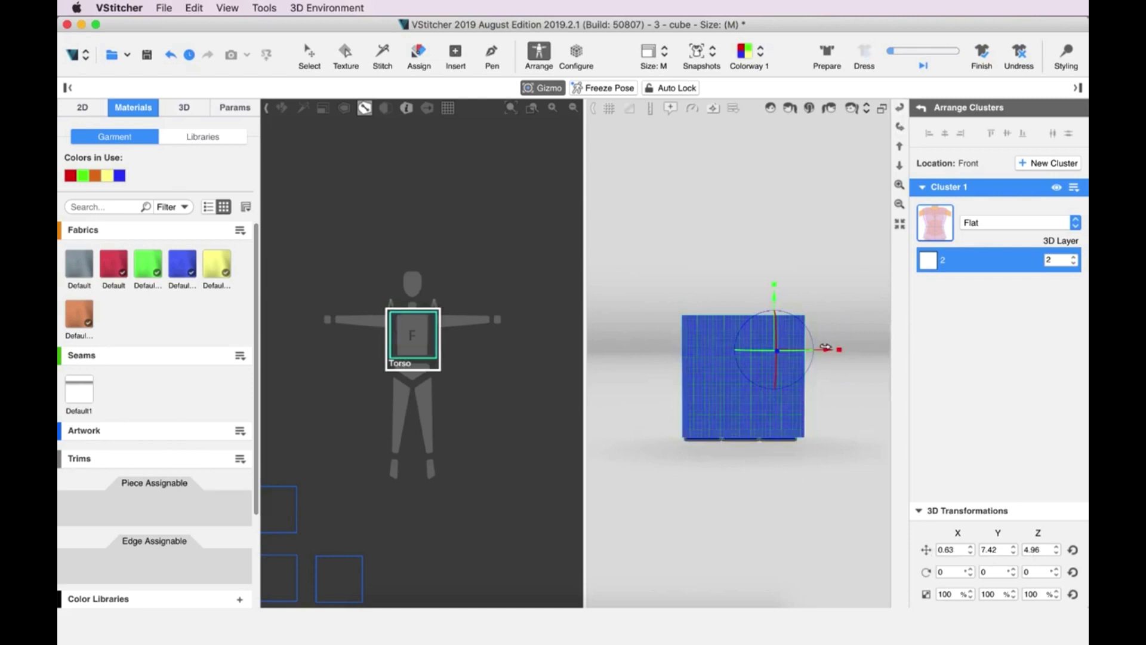
Step: Move the blue piece in front of the cube to about X -0.12, Y 9.45, Z 4.96
drag(826, 349, 822, 350)
drag(771, 294, 773, 302)
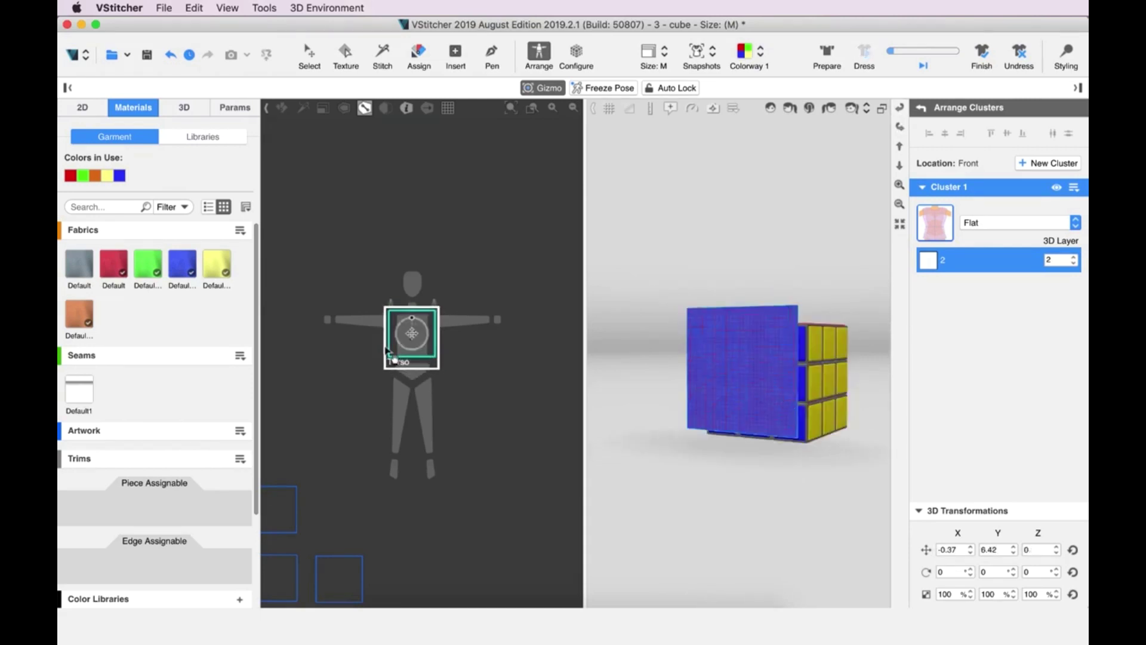
mouse_move(399, 348)
mouse_down()
mouse_move(404, 324)
mouse_move(399, 346)
mouse_up()
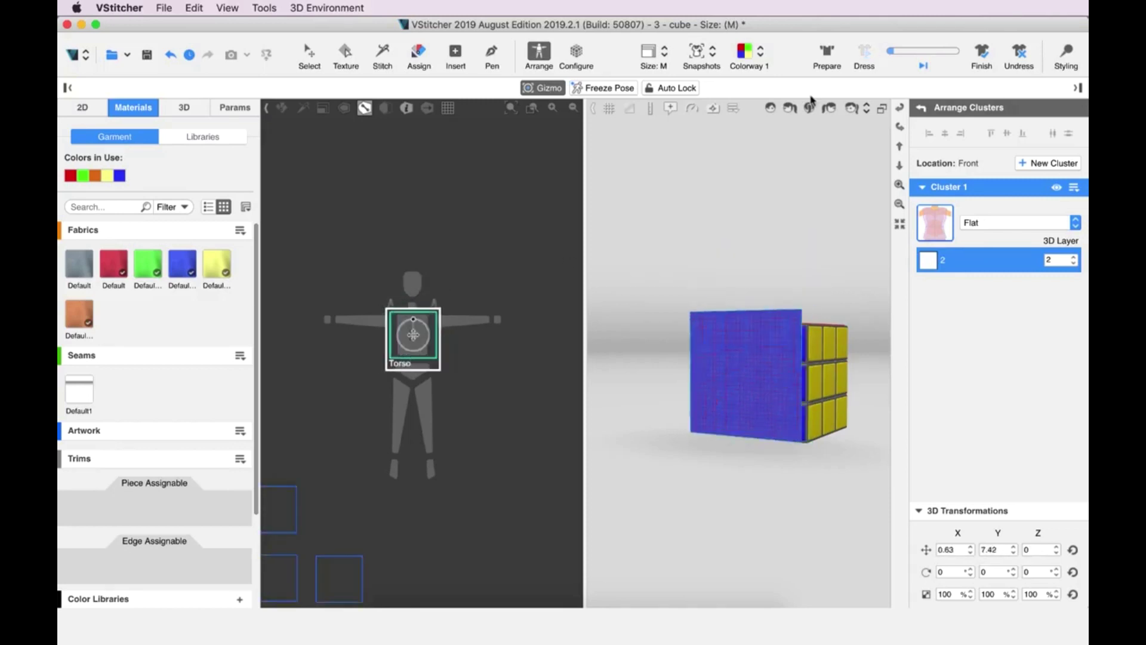
drag(877, 313, 765, 372)
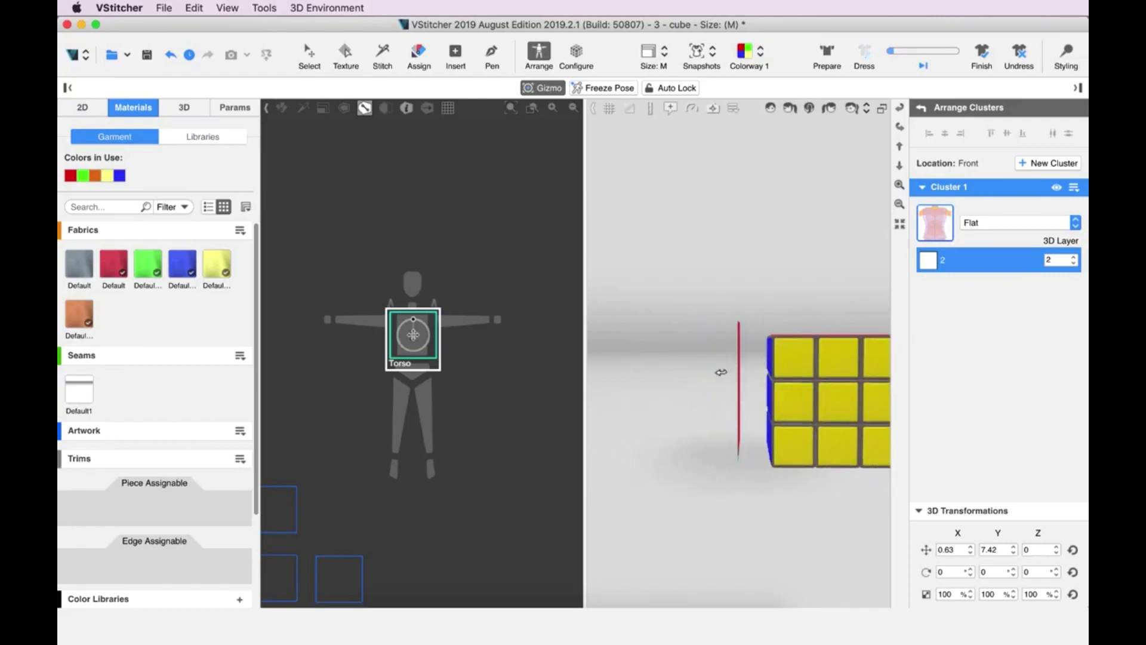
drag(670, 388, 717, 355)
Step: Rotate the blue piece in 3D with the gizmo to about 338.6° on X and 304.3° on Z
click(743, 353)
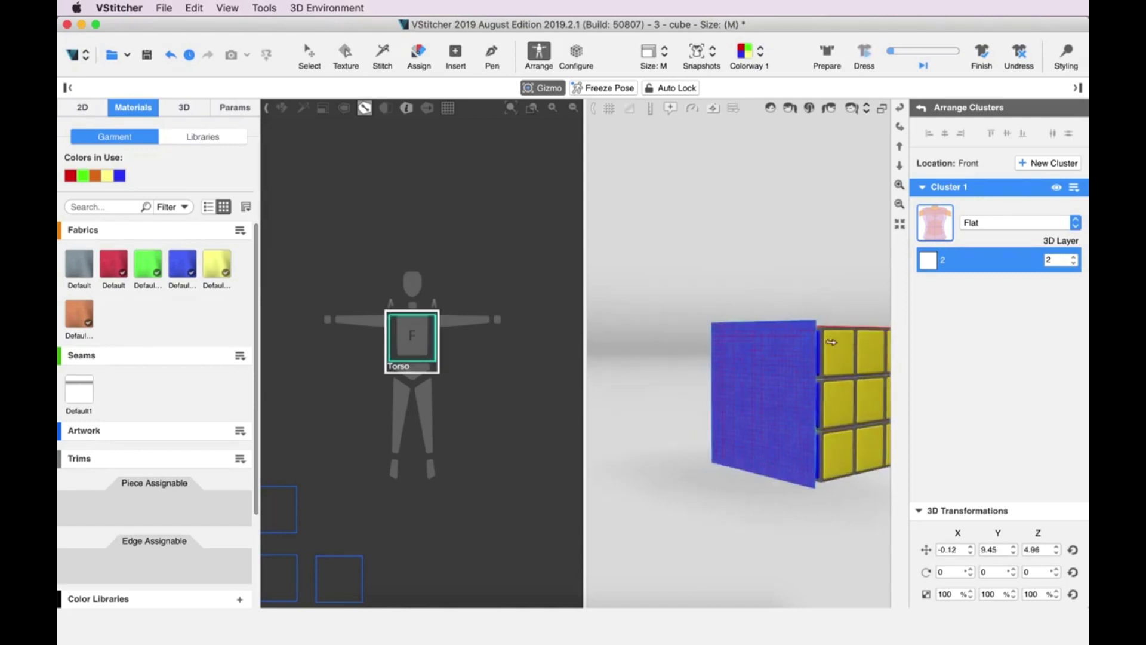
click(782, 356)
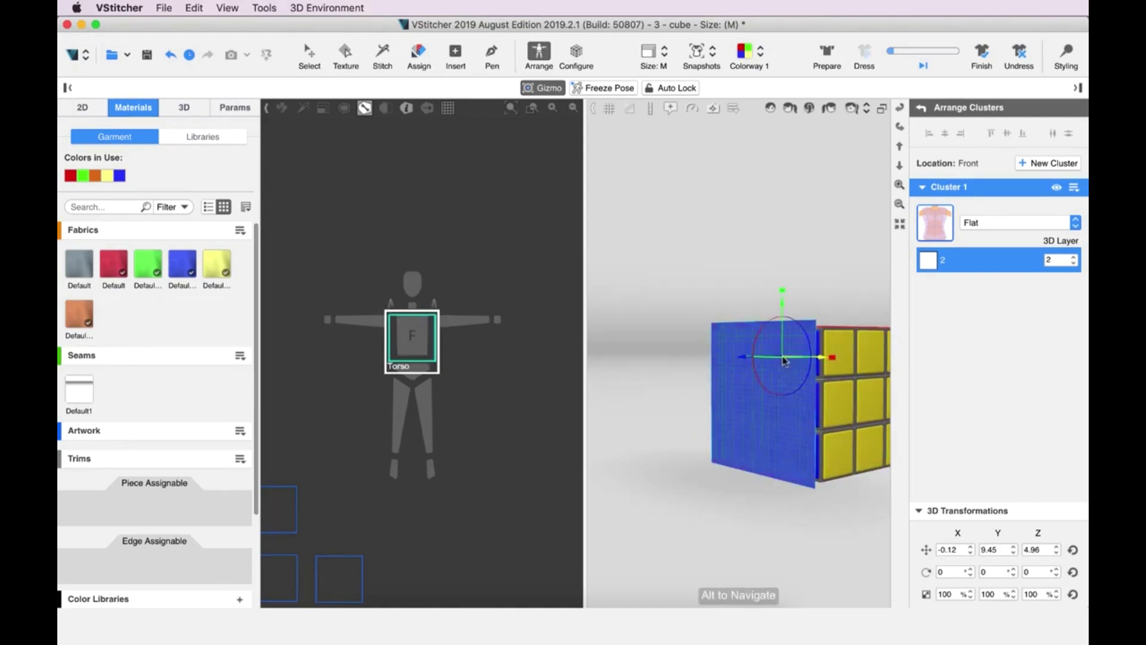
drag(802, 330, 783, 402)
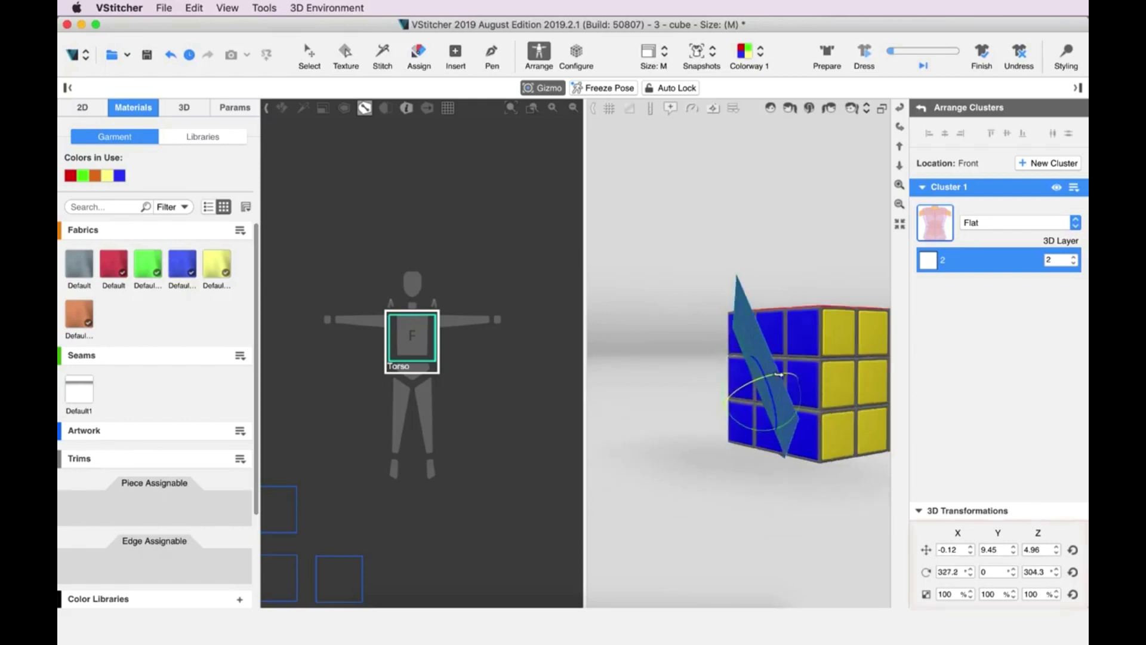
drag(765, 385, 770, 383)
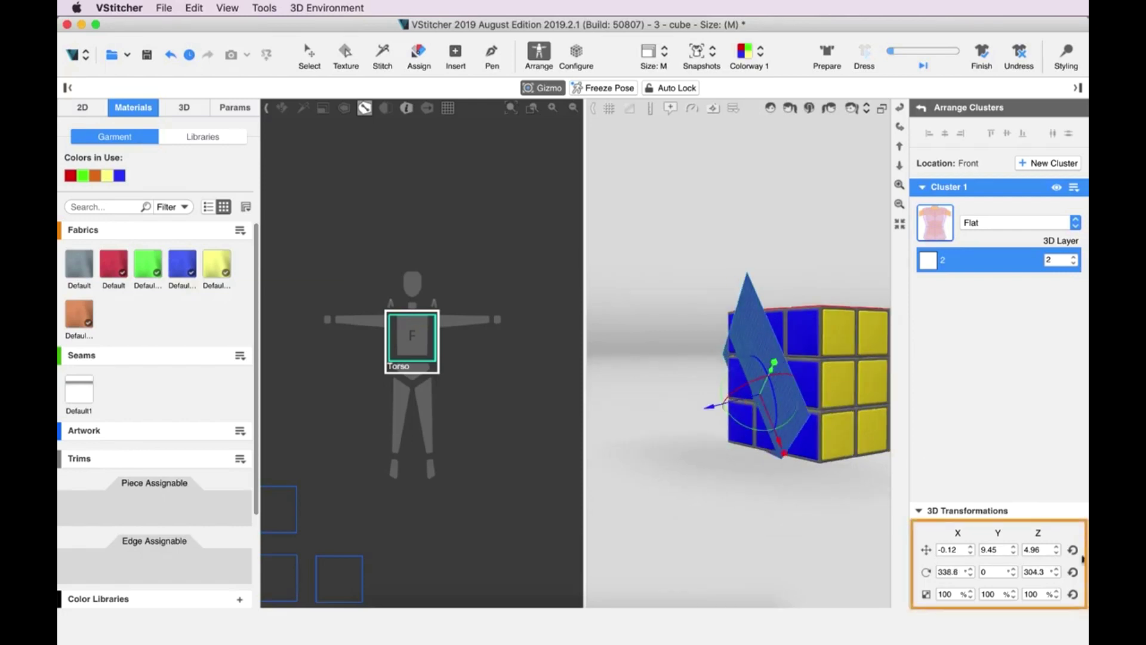
Step: Reset the blue piece's 3D position and rotation, and show the cube from the back
click(1074, 550)
click(1073, 572)
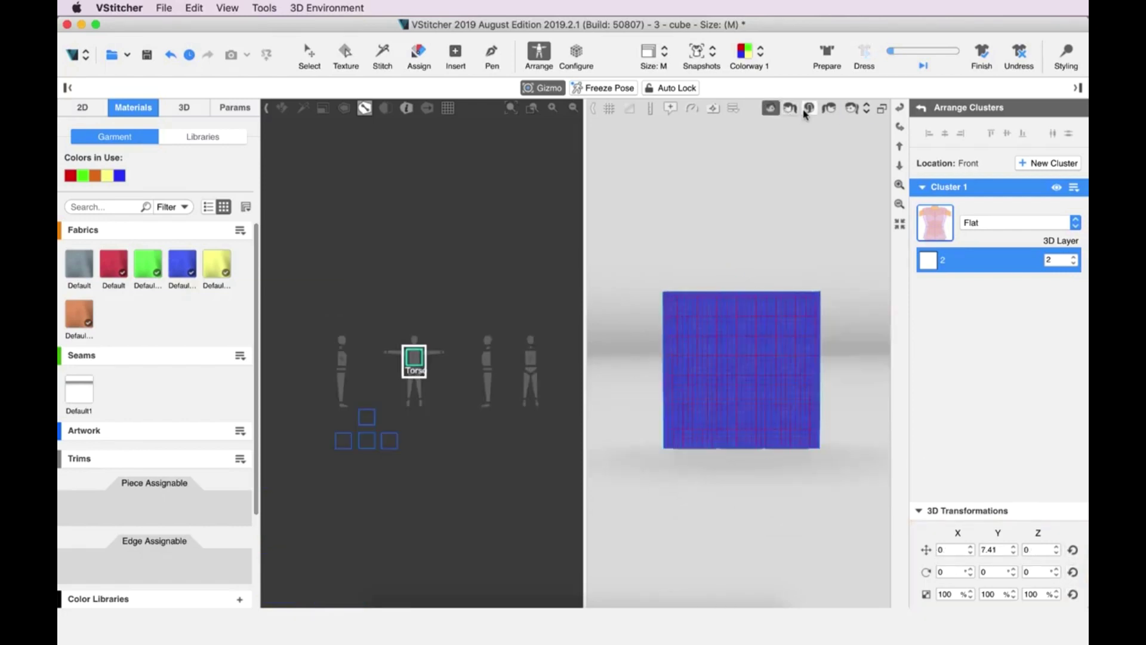
click(808, 110)
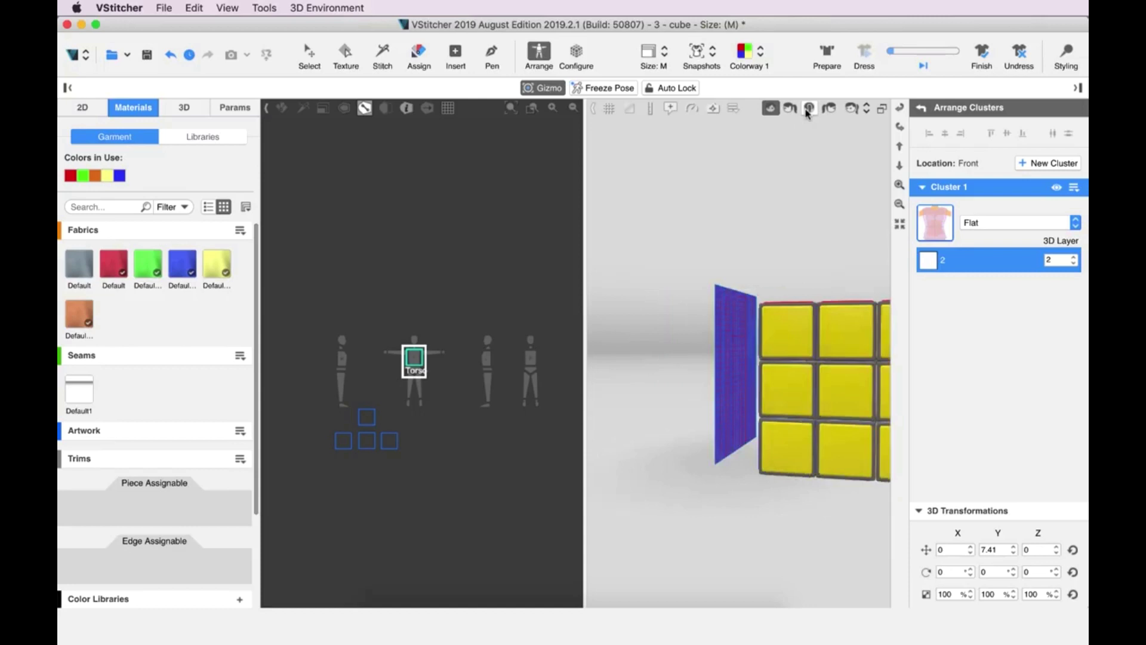
scroll(763, 328, down, 3)
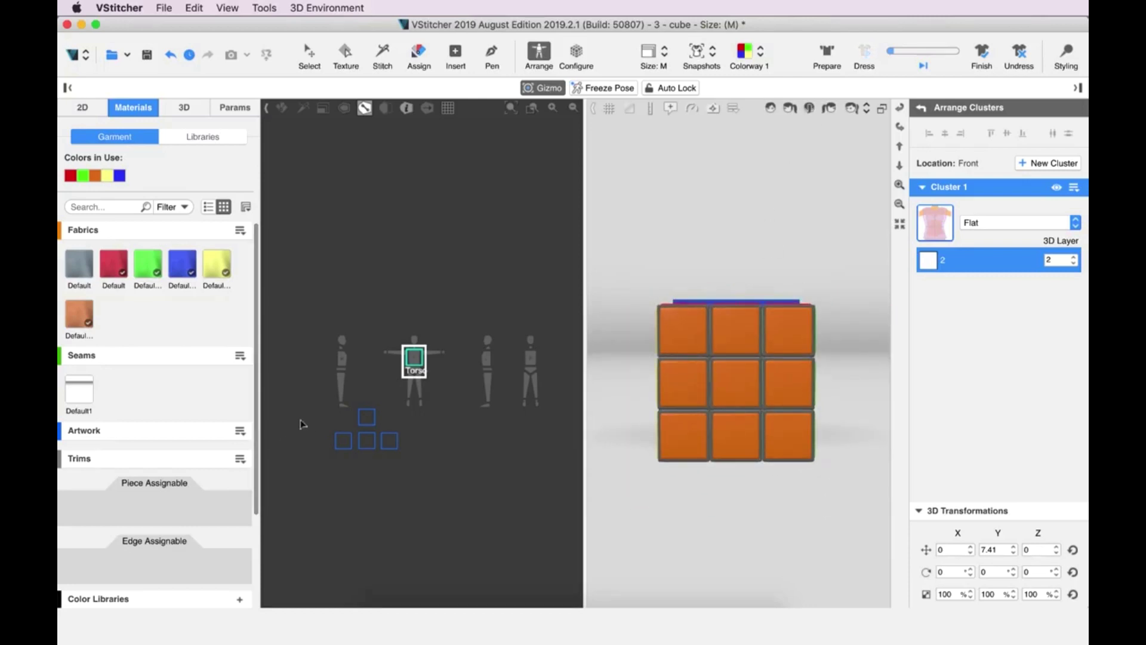
Step: Arrange the orange piece on the back silhouette's torso at about X -0.69, Y 8.07, in line with the cube's orange face
drag(366, 417, 525, 339)
scroll(534, 370, up, 5)
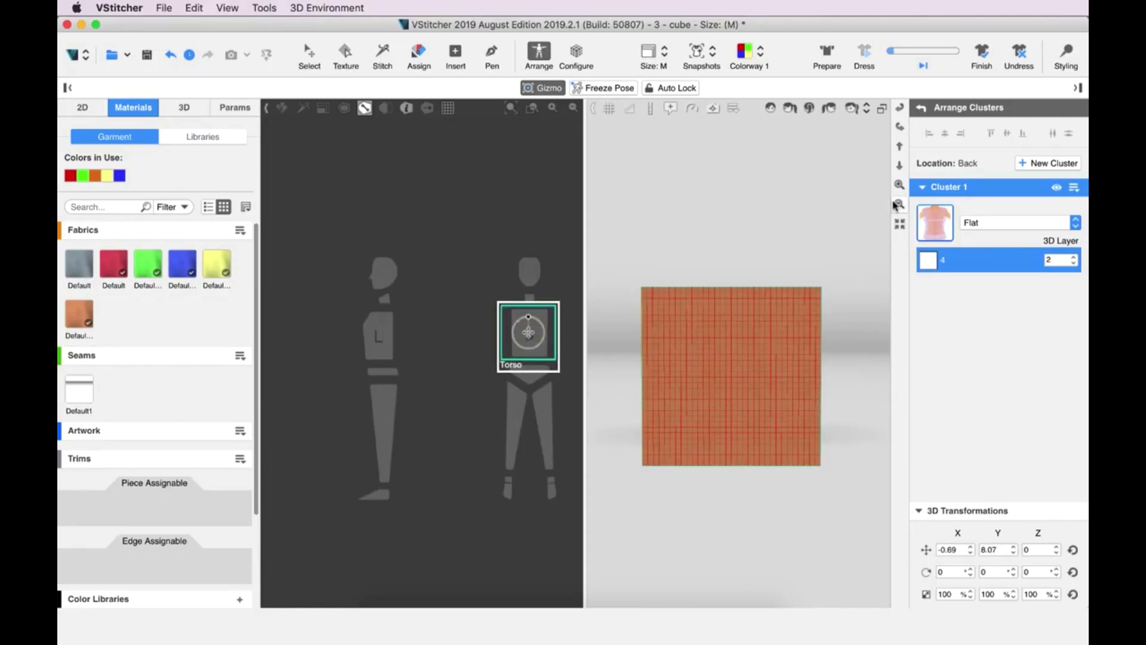
click(899, 126)
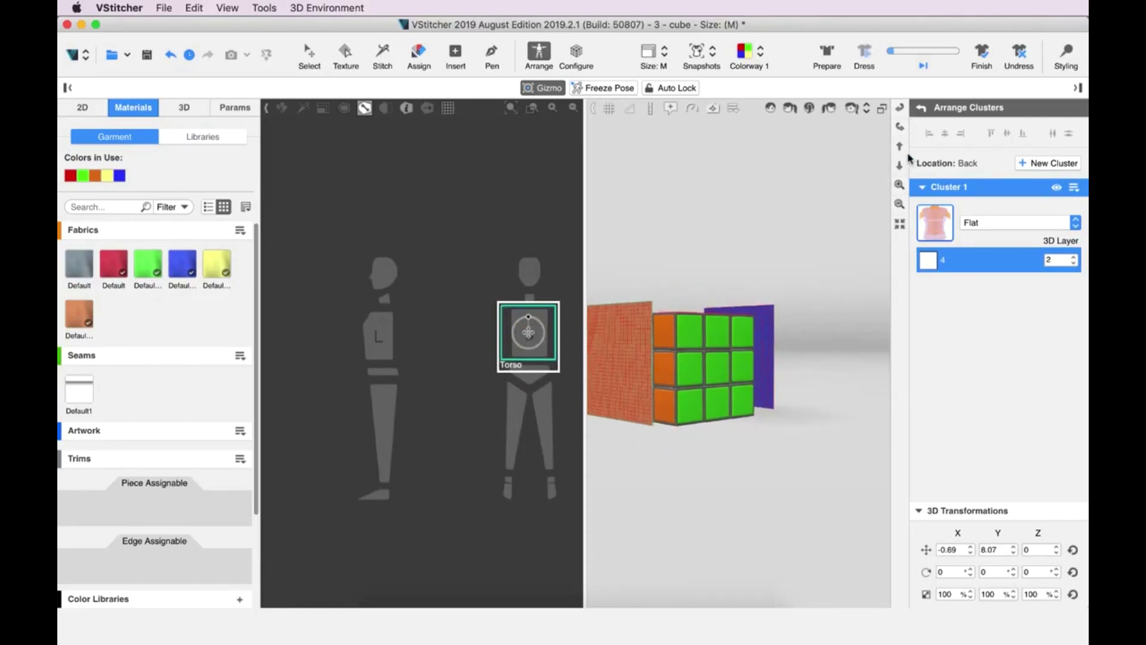
click(899, 126)
scroll(590, 354, down, 2)
drag(591, 353, 602, 355)
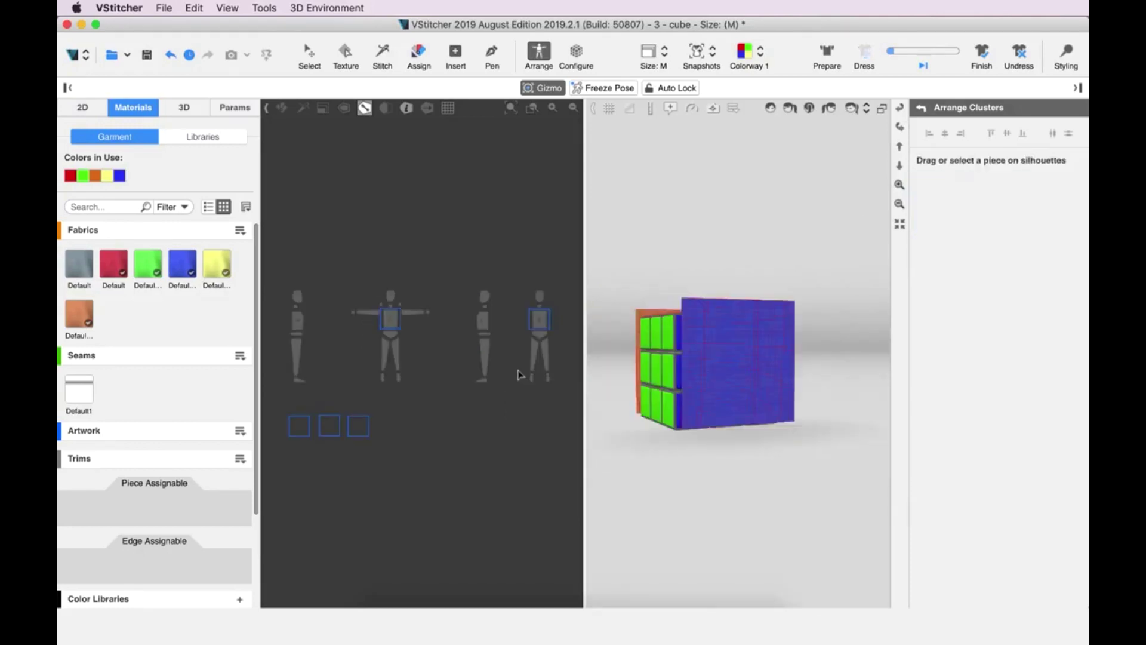
Step: Arrange the green piece on the right-side silhouette's torso and move it over the cube's green face, about X -25.85, Y -11.67, Z -14.39
drag(299, 426, 297, 322)
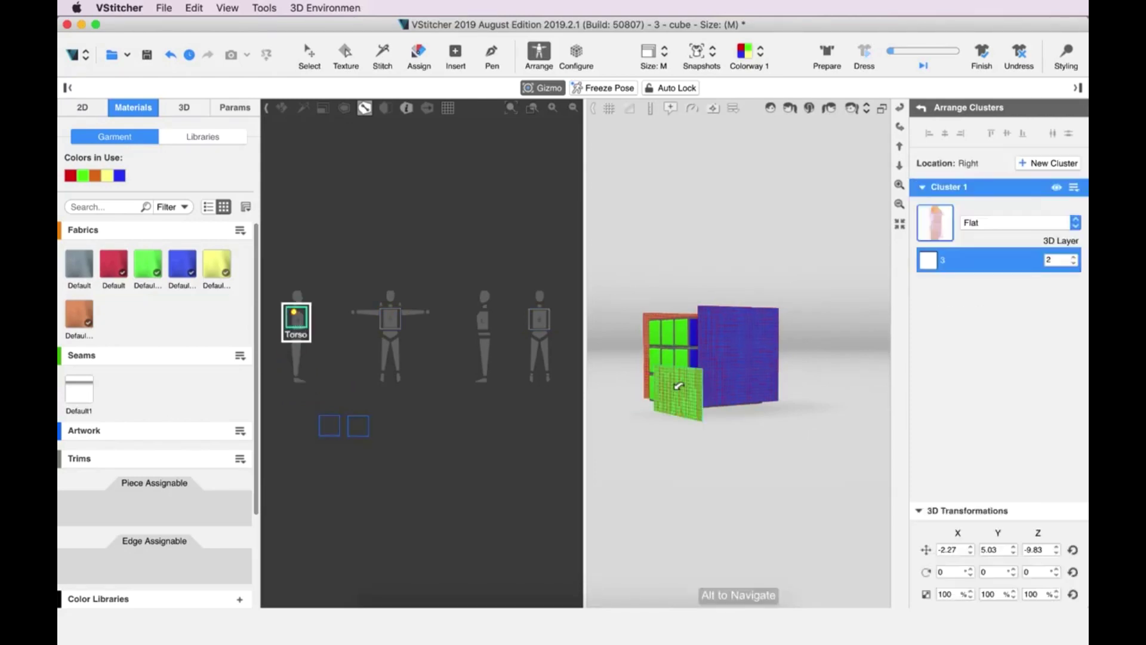
drag(678, 386, 671, 279)
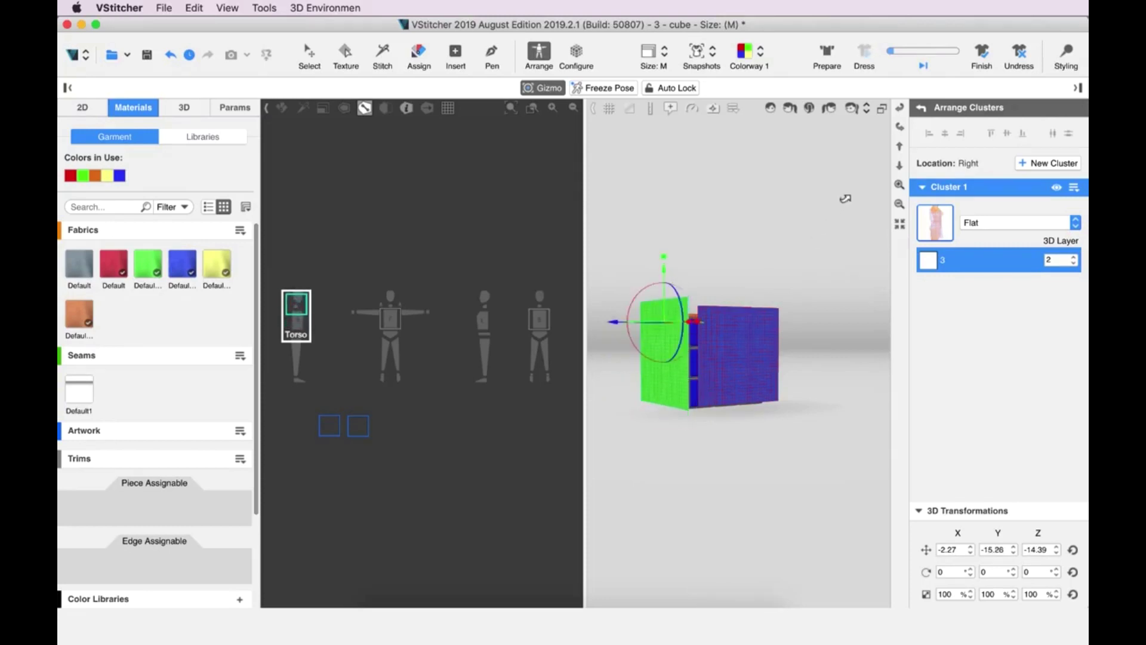
click(900, 127)
click(900, 113)
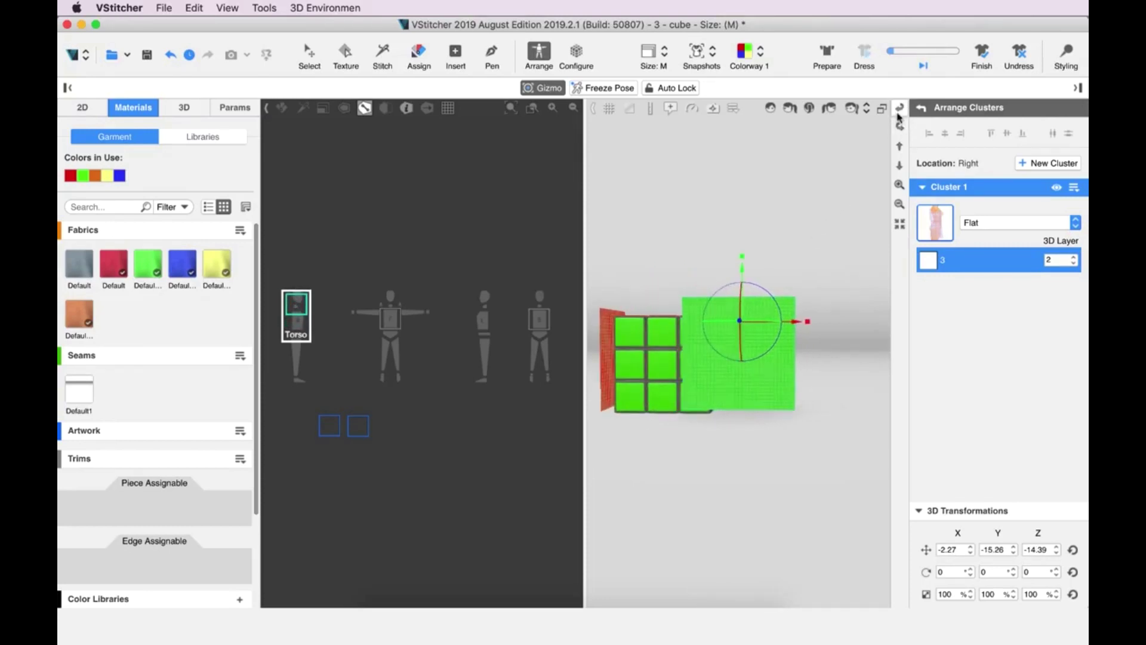
drag(805, 322, 719, 348)
drag(672, 269, 675, 283)
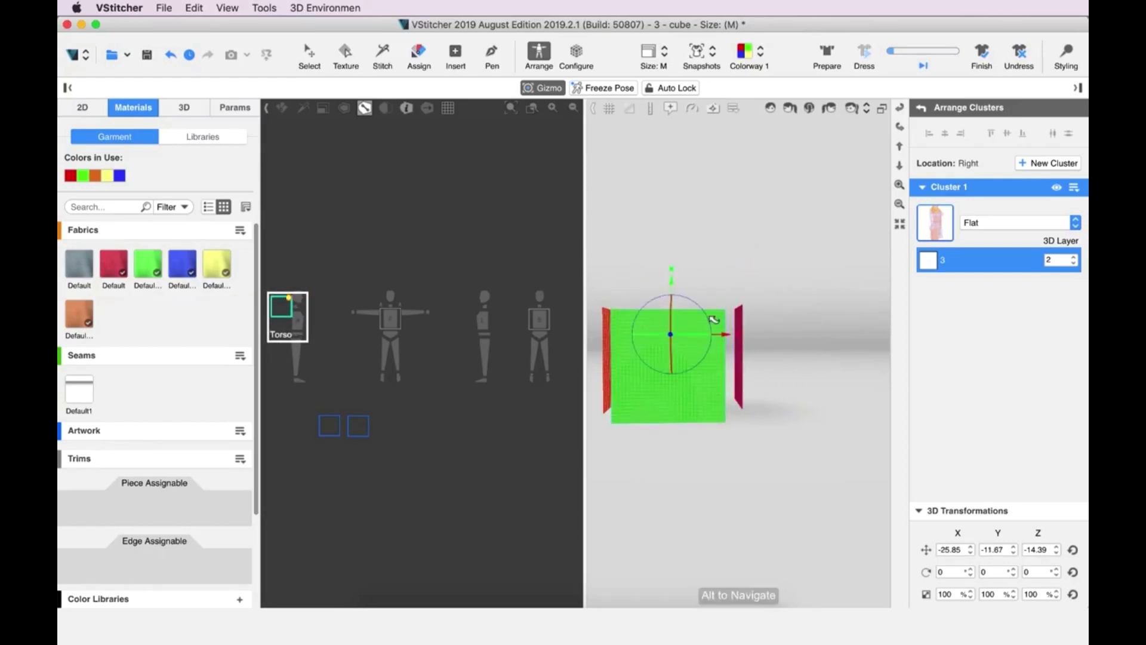
drag(728, 336, 728, 337)
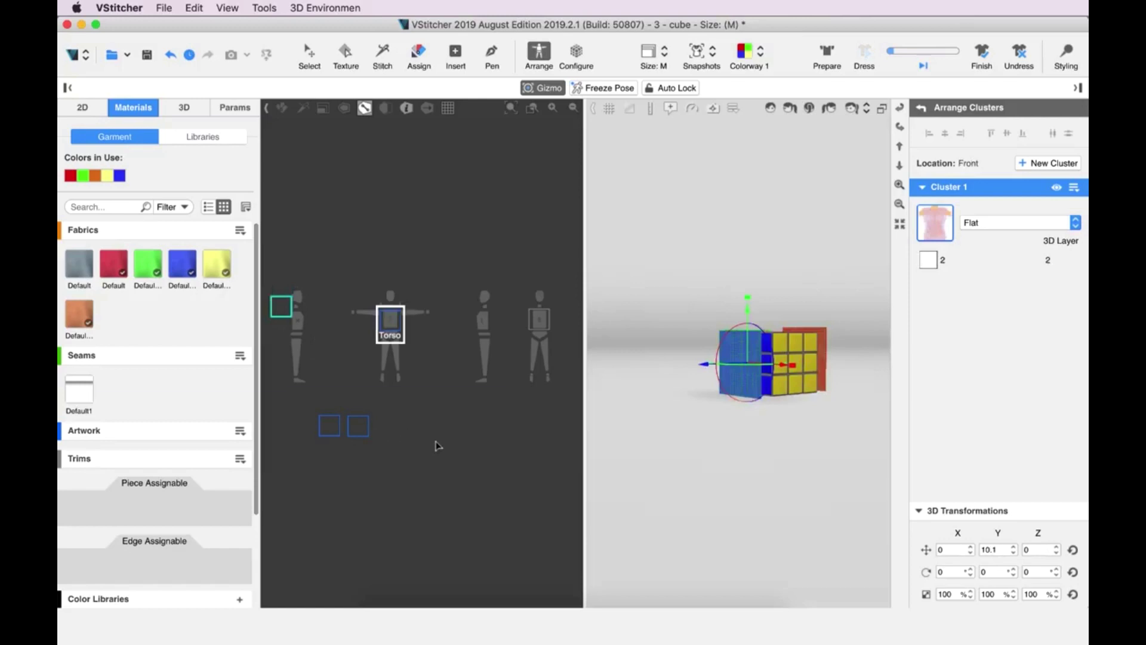
Step: Arrange the yellow piece on the left-side silhouette's torso and move it over the cube's yellow face, about X 22.95, Y -10.89, Z -10.05
drag(364, 430, 491, 332)
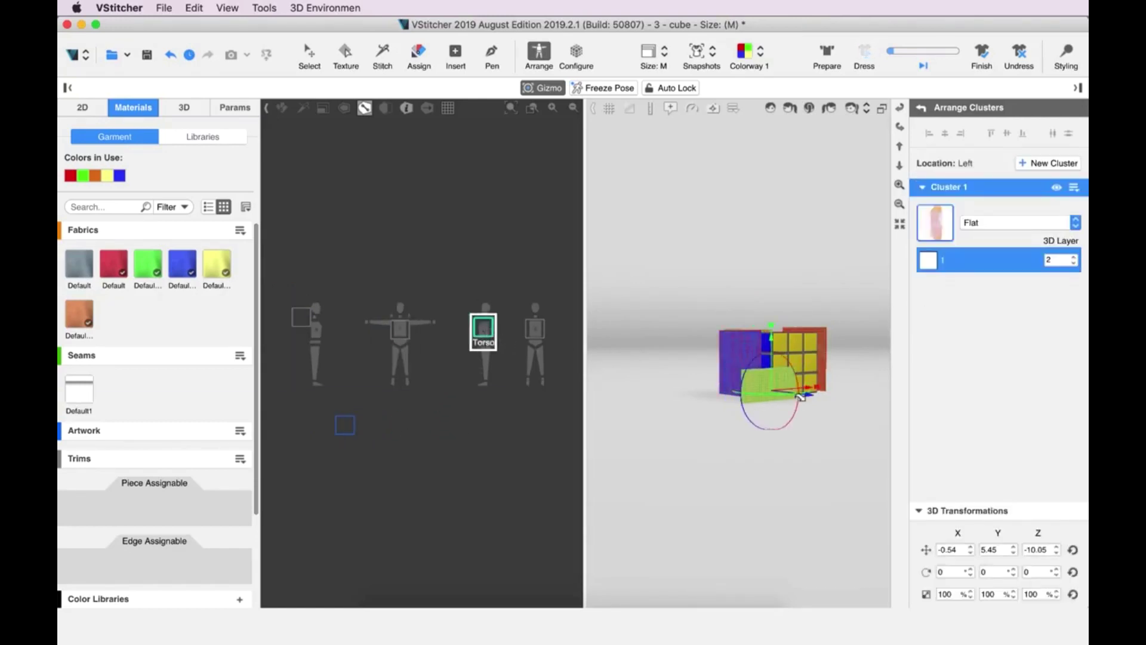
drag(771, 332, 777, 307)
mouse_move(827, 356)
mouse_down()
mouse_move(814, 366)
mouse_move(818, 302)
mouse_up()
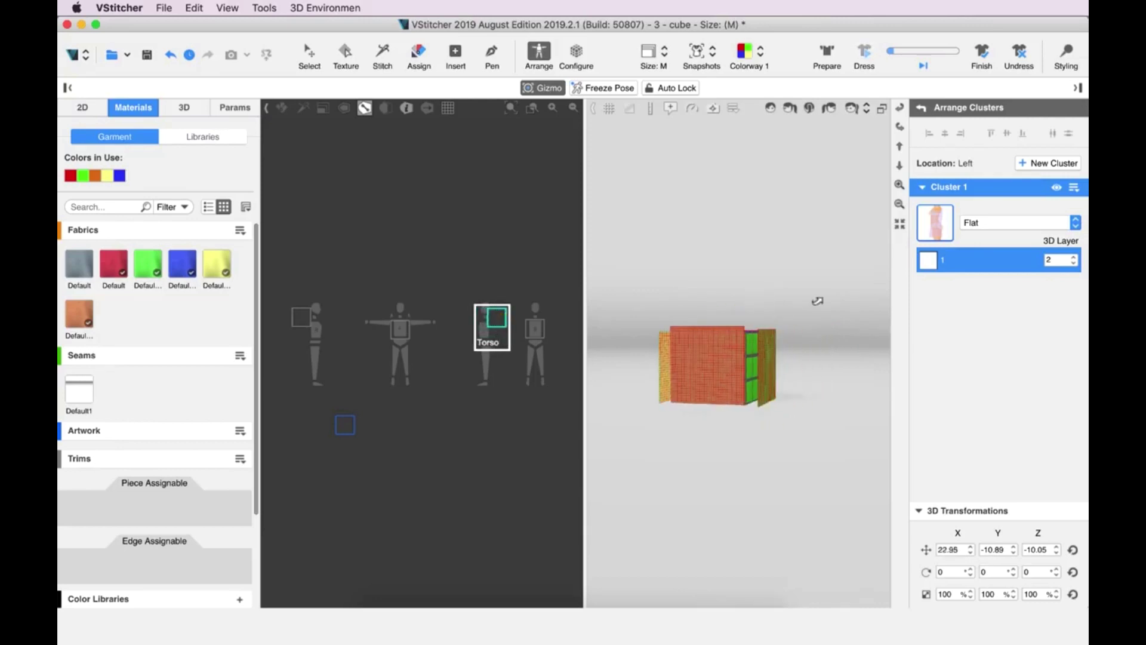
Step: Try to arrange the red piece at the front silhouette's neck with the Collar shape
right_click(712, 356)
right_drag(713, 356, 764, 262)
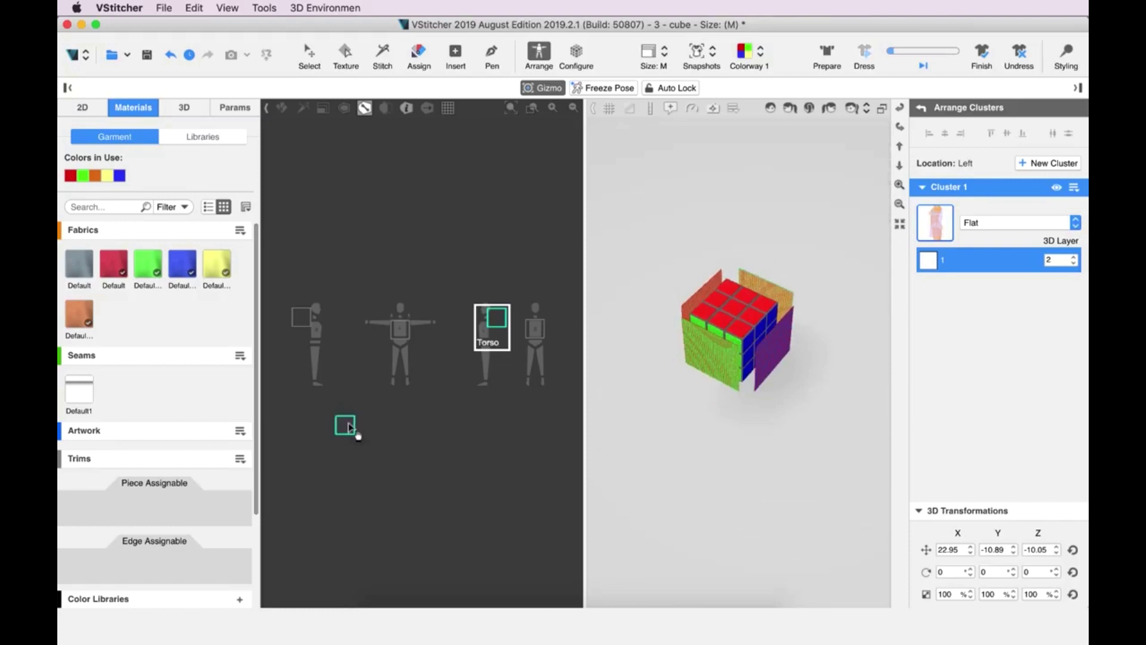
scroll(403, 369, up, 3)
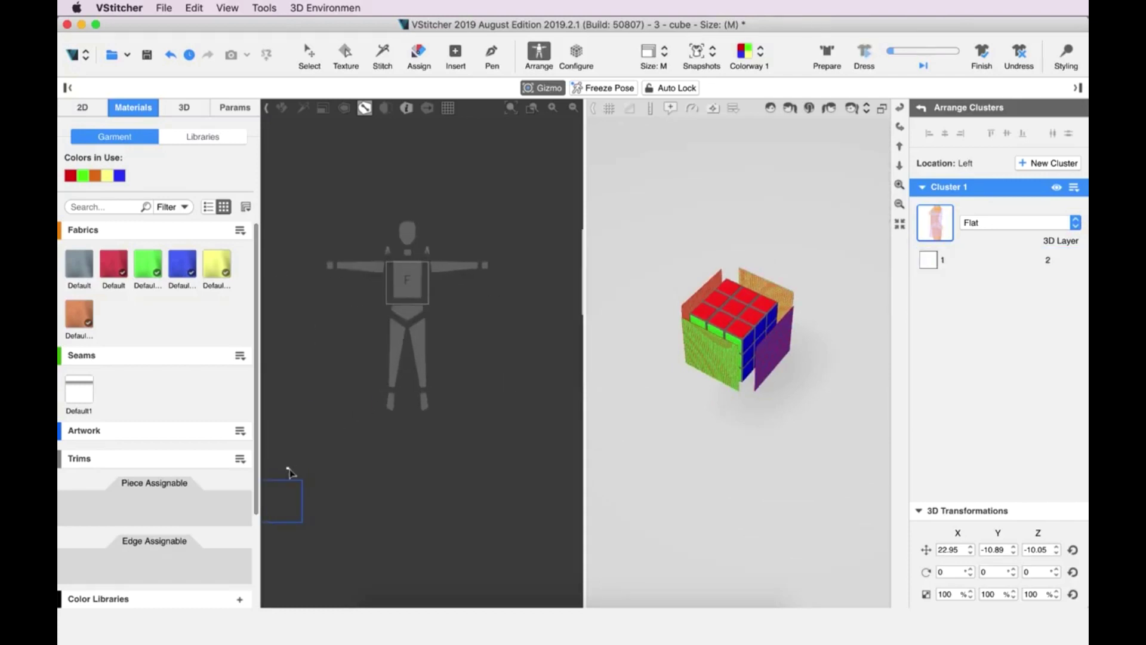
drag(290, 477, 460, 230)
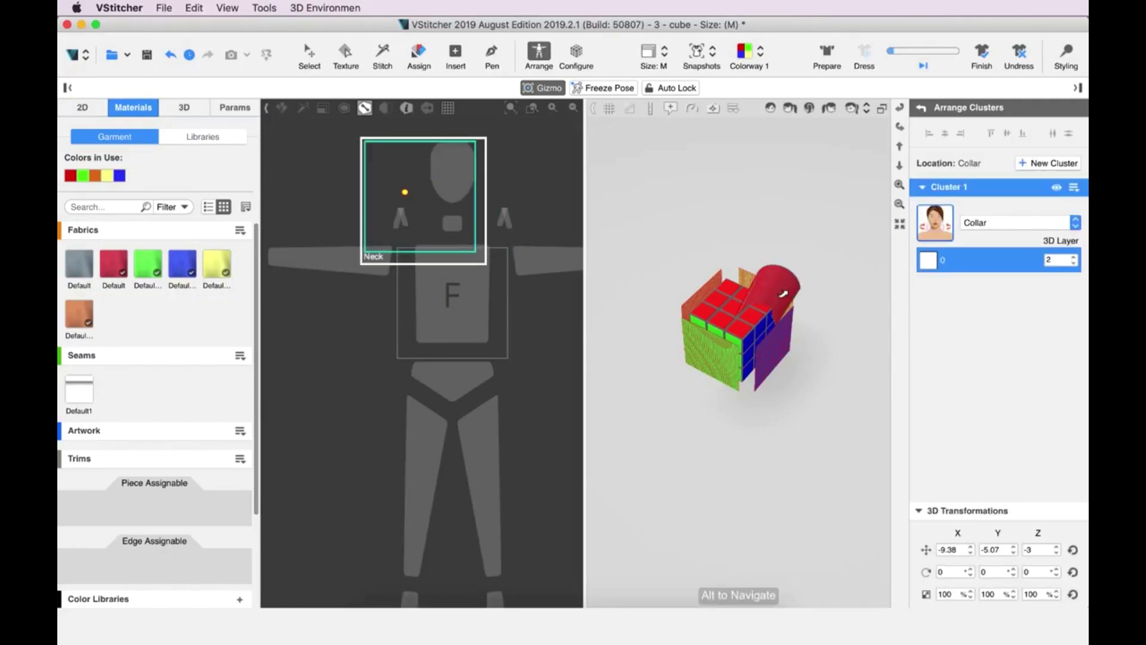
alt+drag(783, 294, 691, 417)
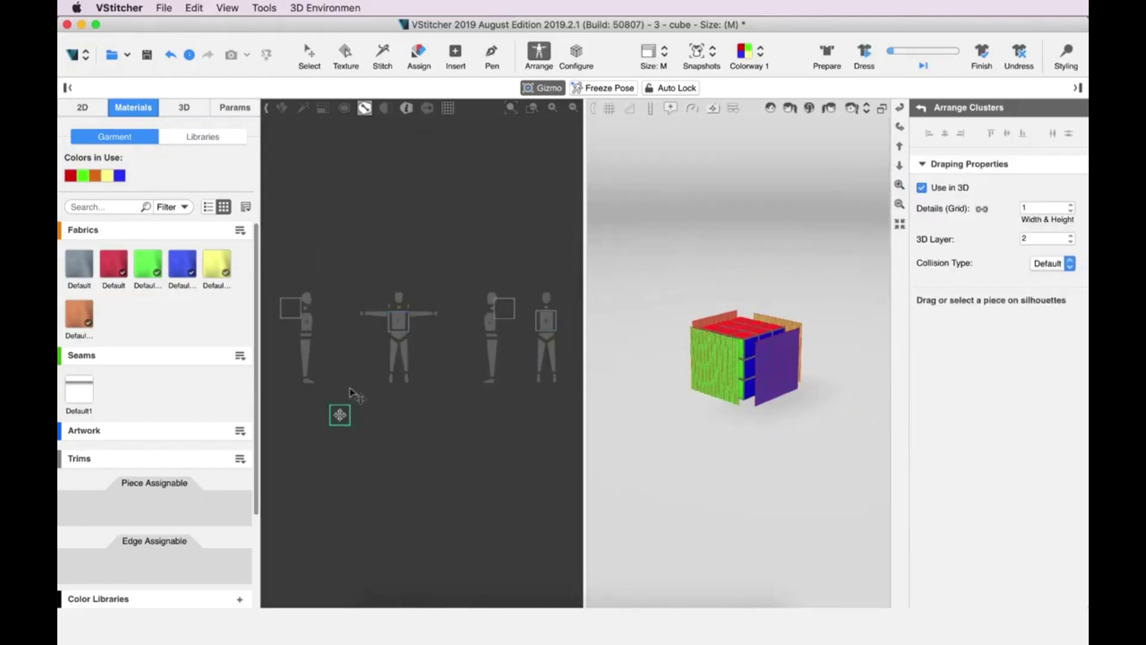
Step: Arrange the red piece on the shoulders as Straps, move it above the cube to about X 1.7, Y -14.56, Z 5.2, and finish arranging
drag(343, 412, 515, 348)
scroll(383, 315, up, 8)
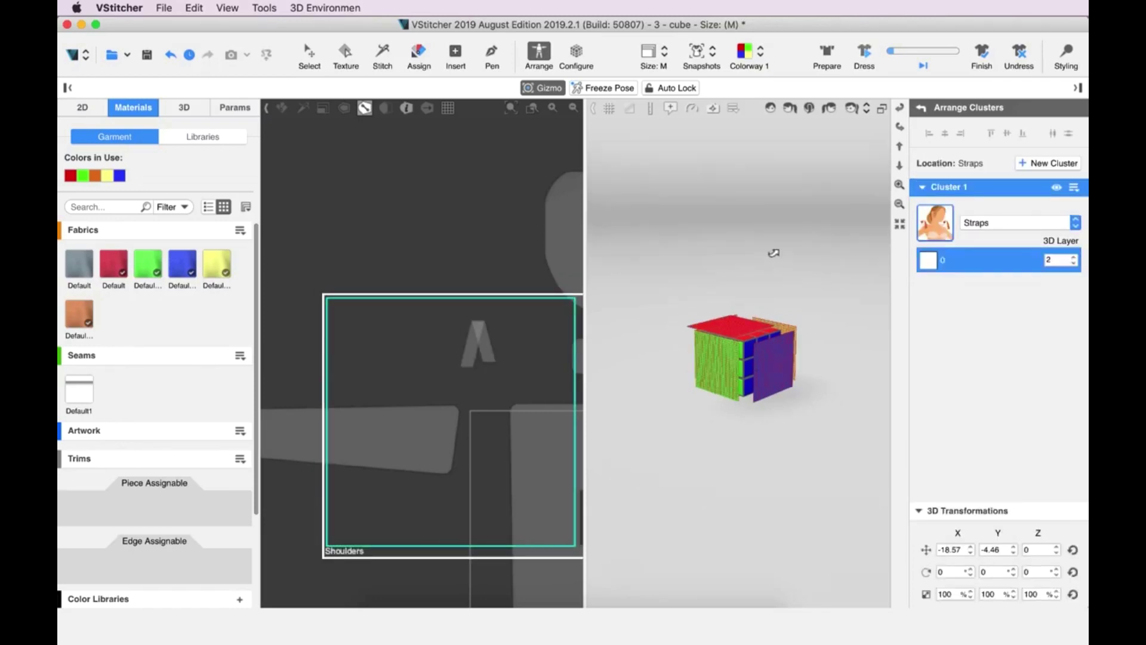
click(737, 327)
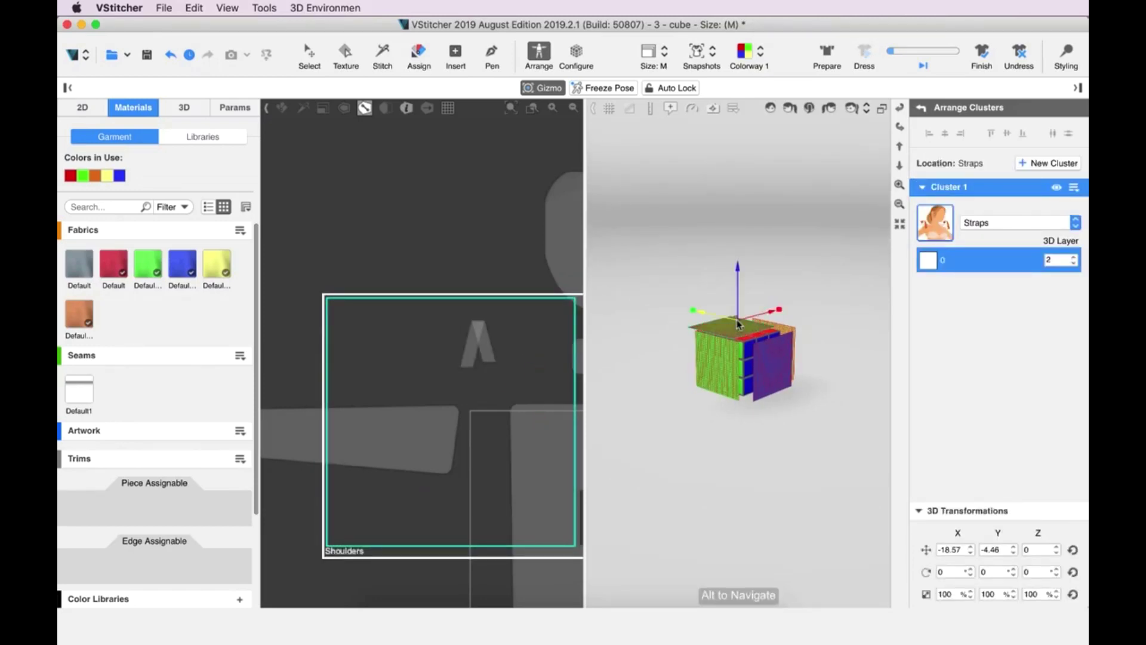
drag(768, 313, 770, 274)
alt+drag(770, 274, 692, 144)
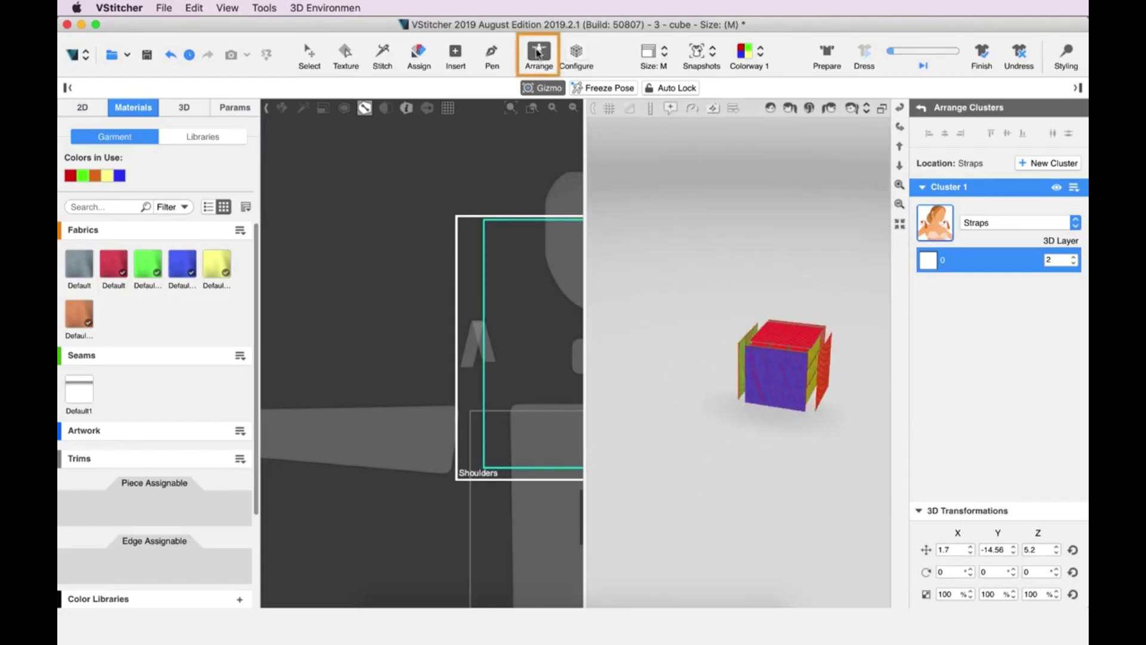
click(537, 52)
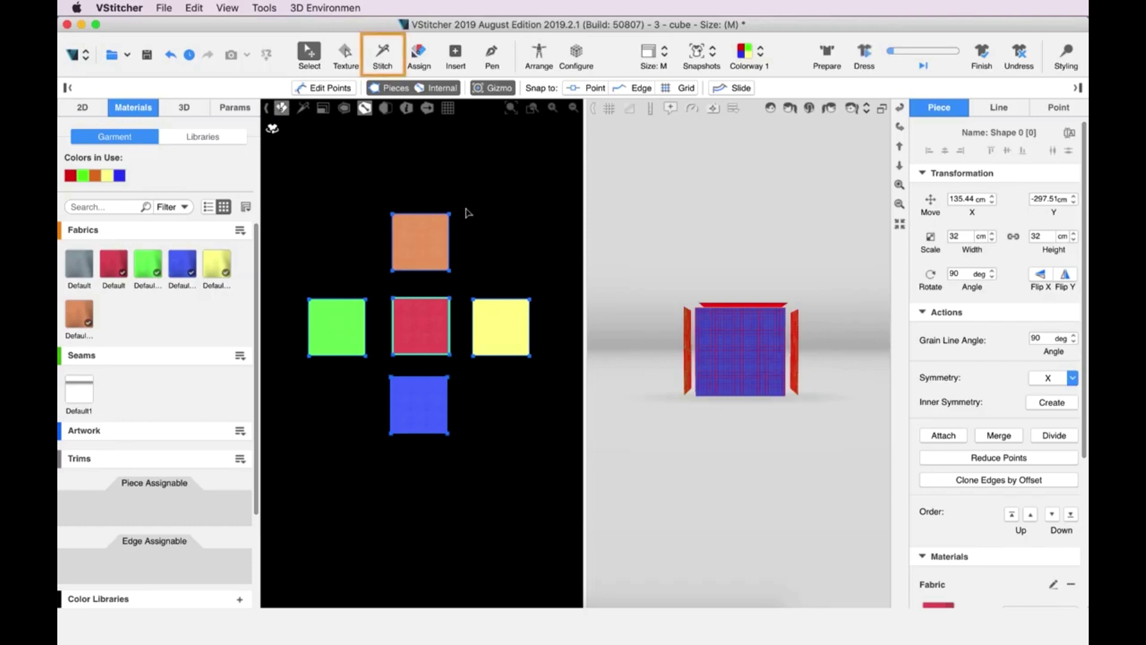
Step: Stitch the yellow piece's vertical edge to the neighbouring vertical edge of the orange piece in 3D
click(387, 53)
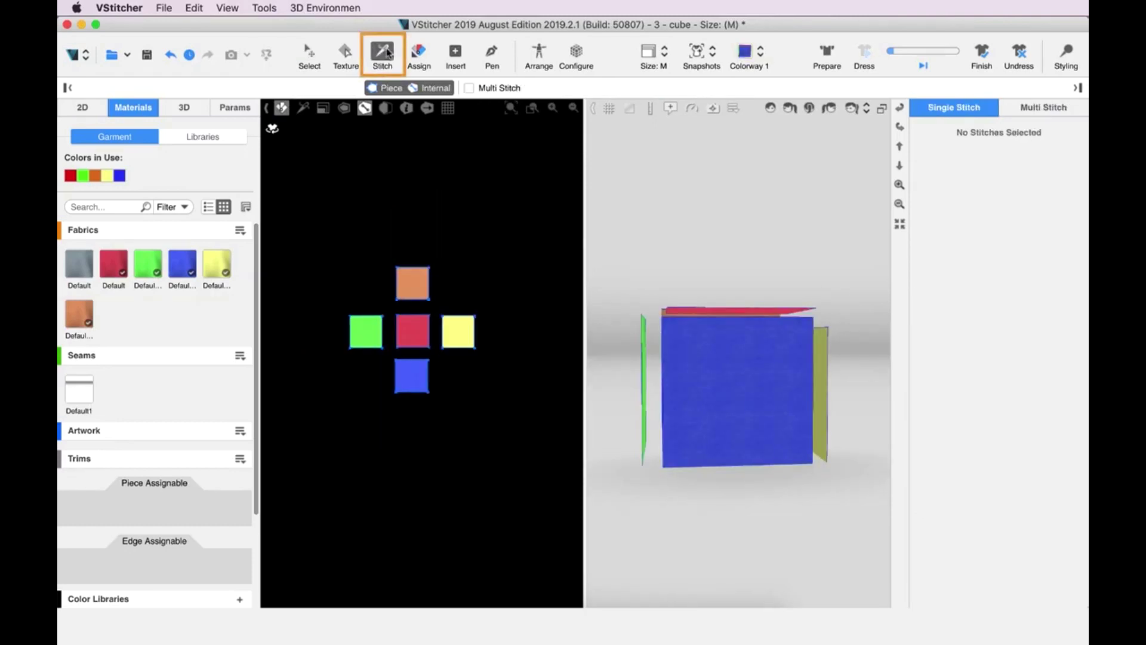
click(899, 126)
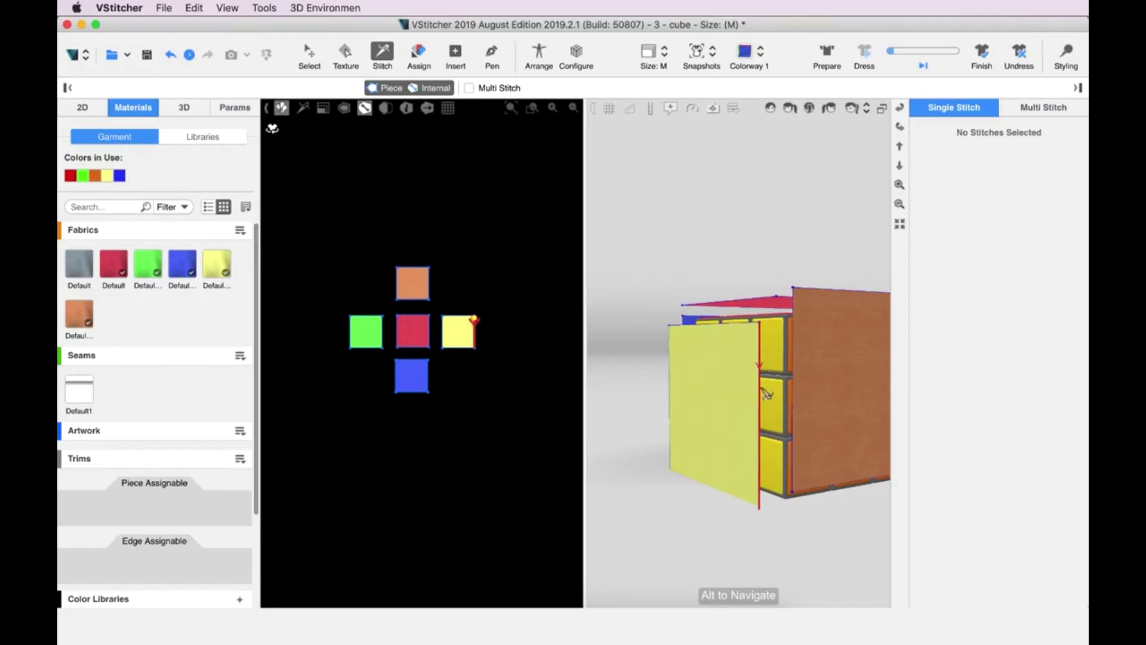
click(738, 518)
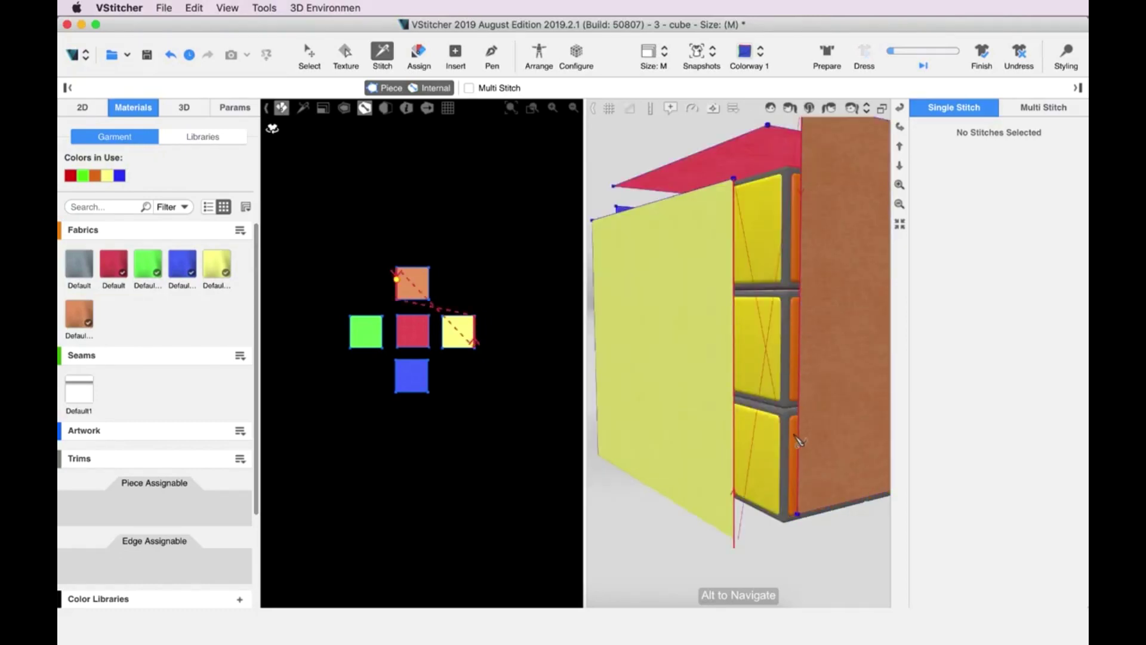
click(794, 388)
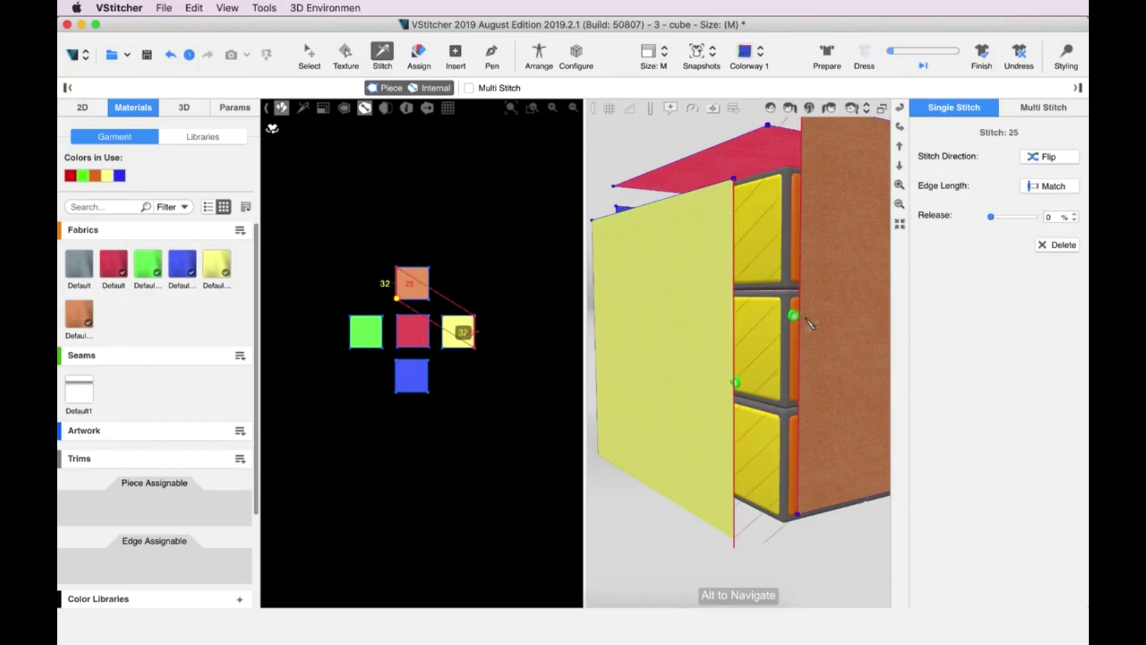
Step: Stitch the remaining vertical edges around the cube, joining orange to green, green to blue and blue to yellow
click(902, 128)
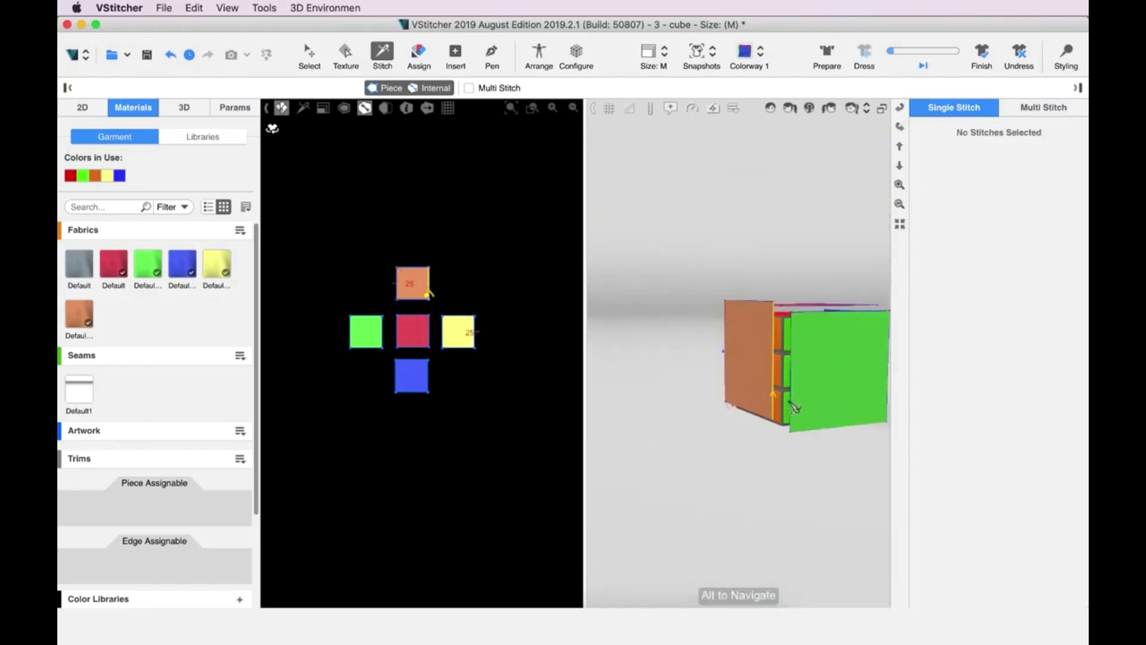
click(777, 400)
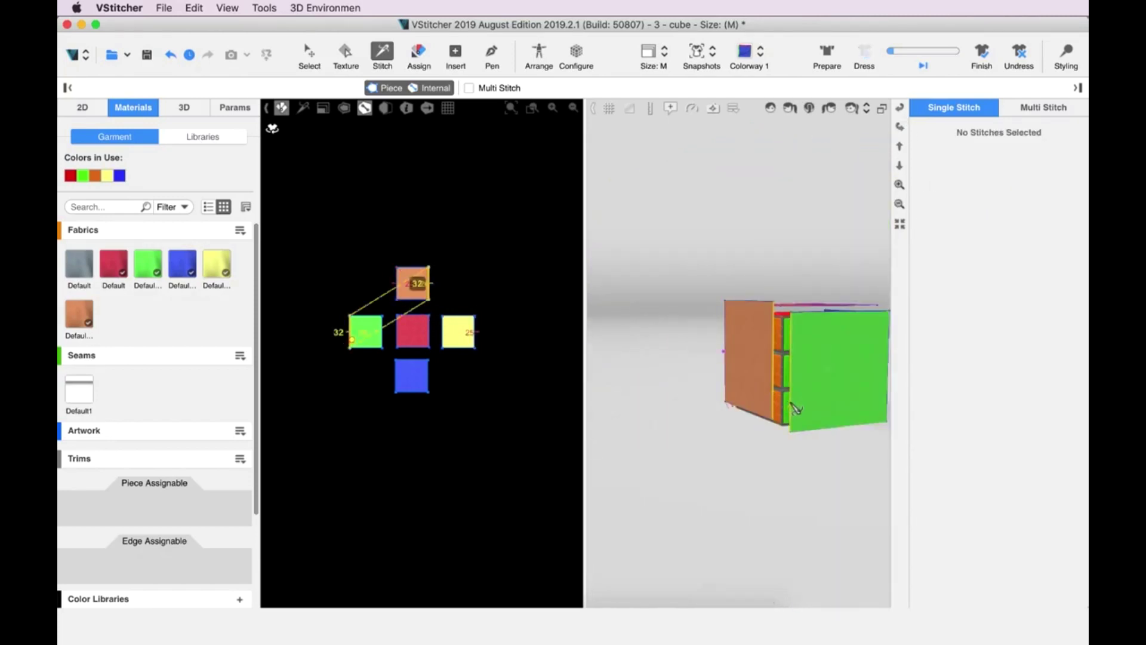
click(791, 402)
click(759, 428)
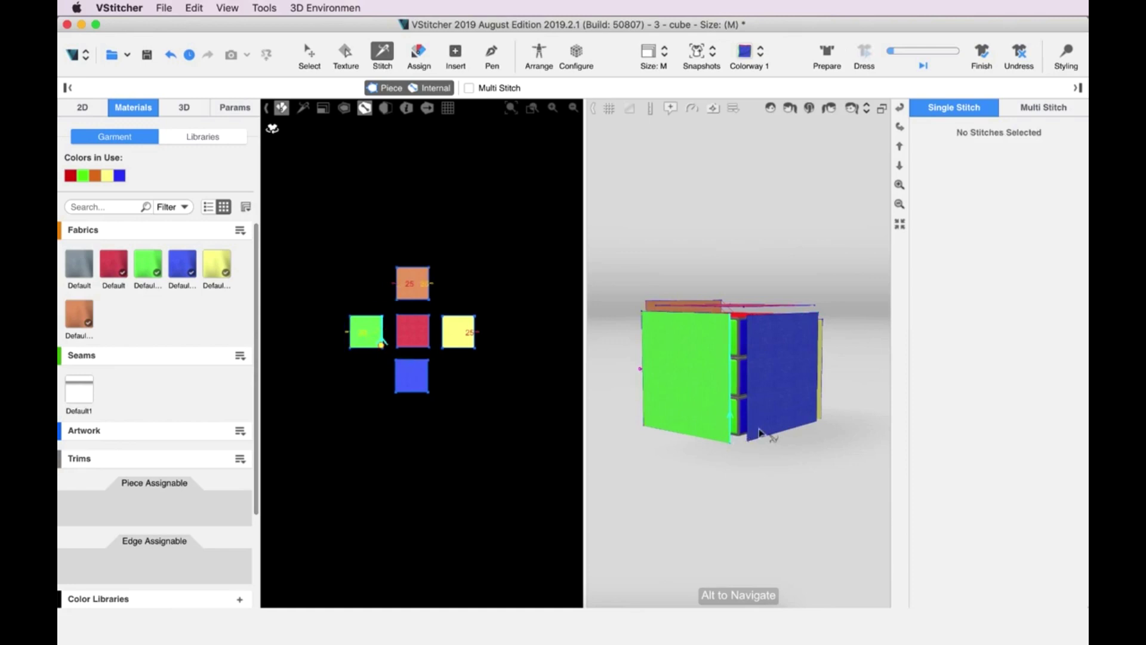
click(760, 430)
click(728, 393)
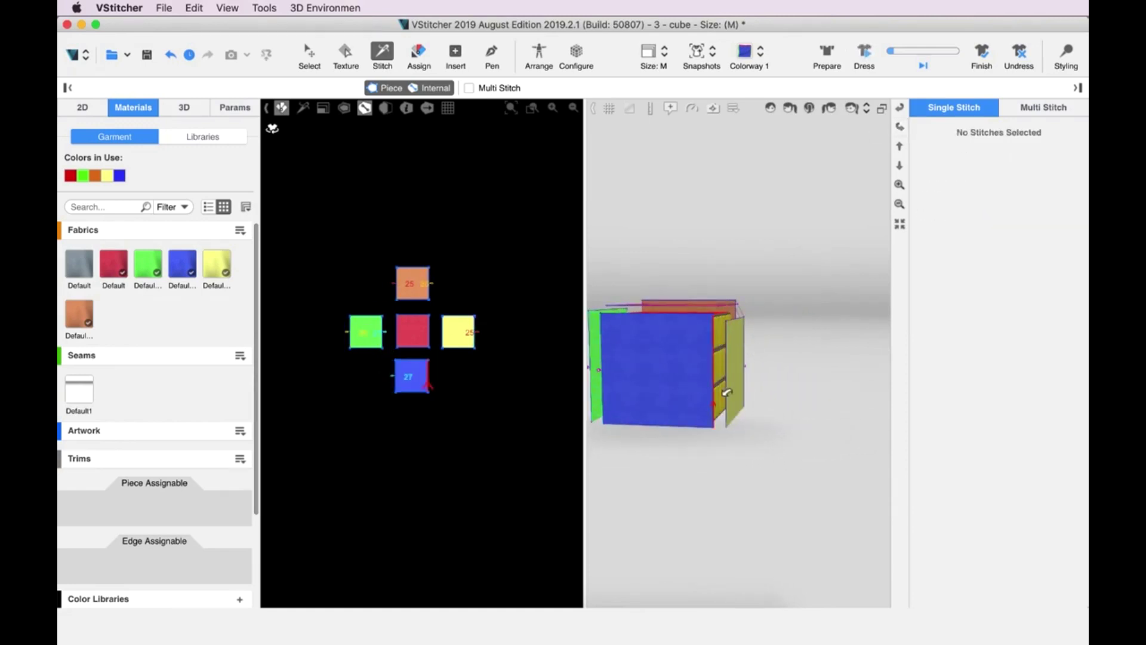
click(726, 397)
Step: Stitch the four edges of the red top piece to the top edges of the yellow, blue, orange and green pieces
click(715, 445)
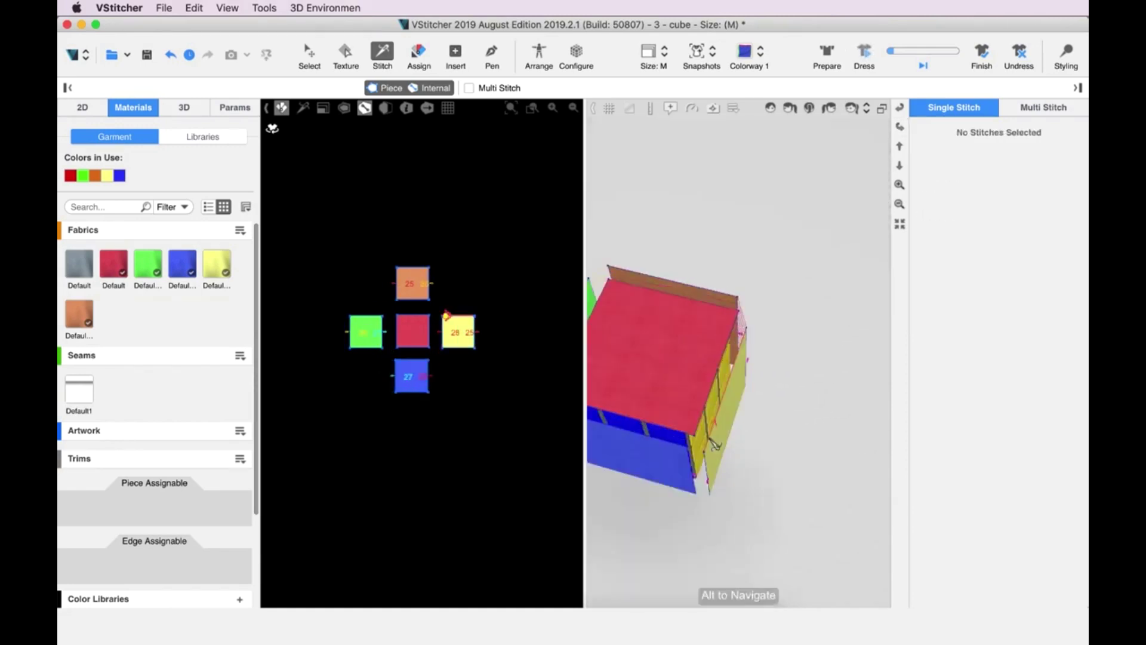
click(699, 426)
click(670, 429)
click(655, 438)
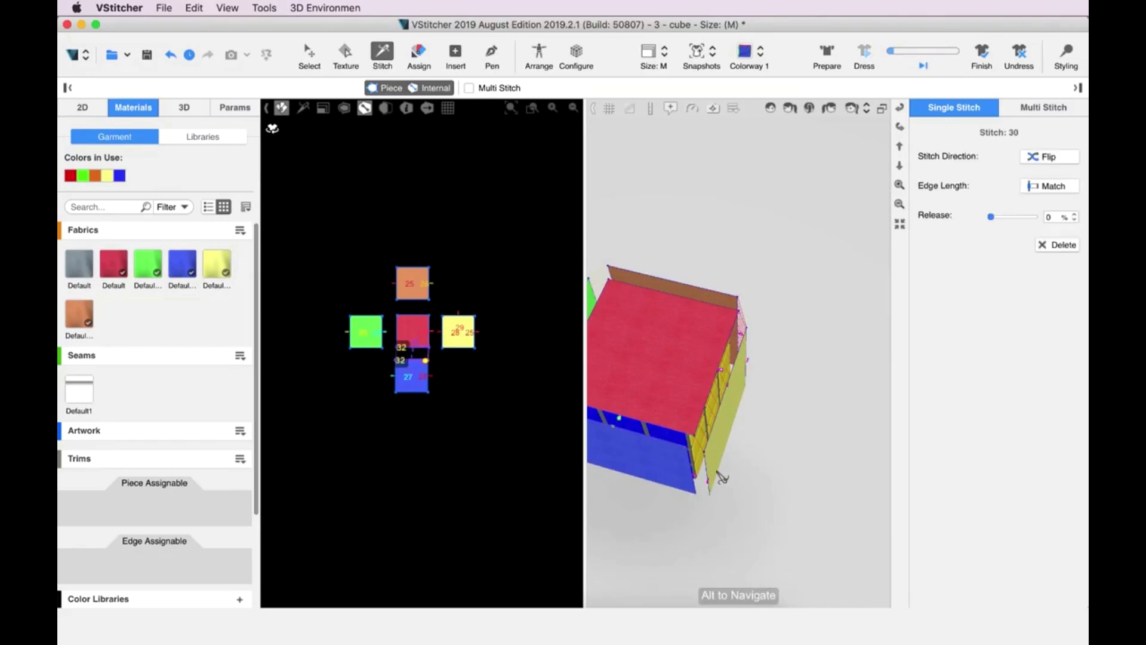
alt+drag(779, 244, 754, 242)
click(727, 329)
click(692, 302)
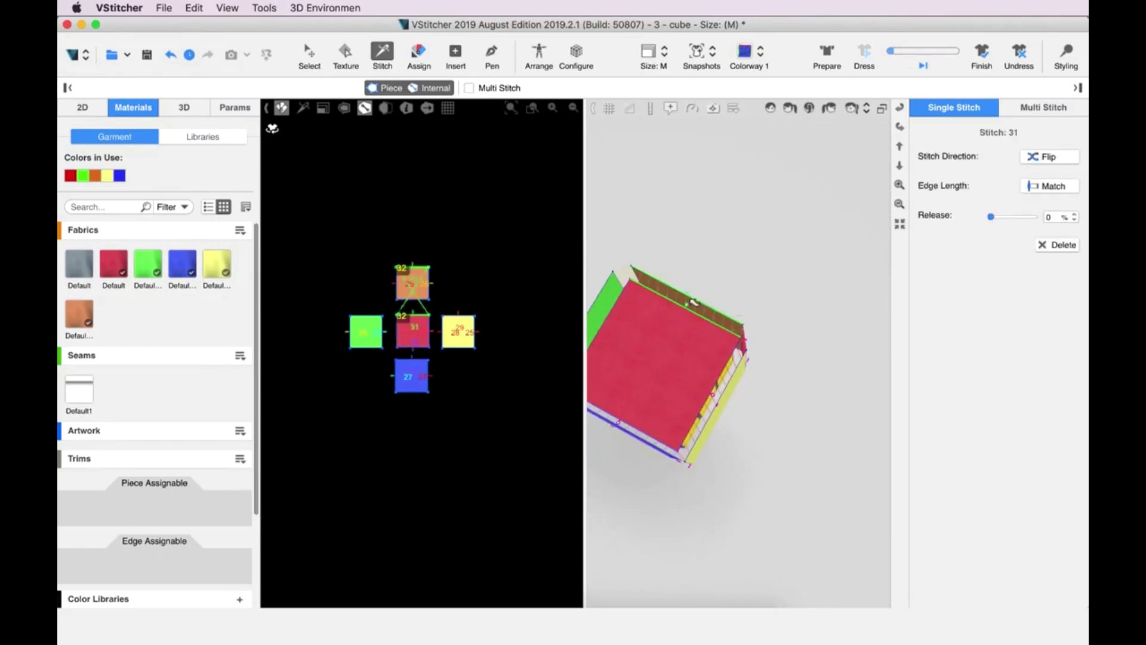
alt+drag(839, 308, 680, 364)
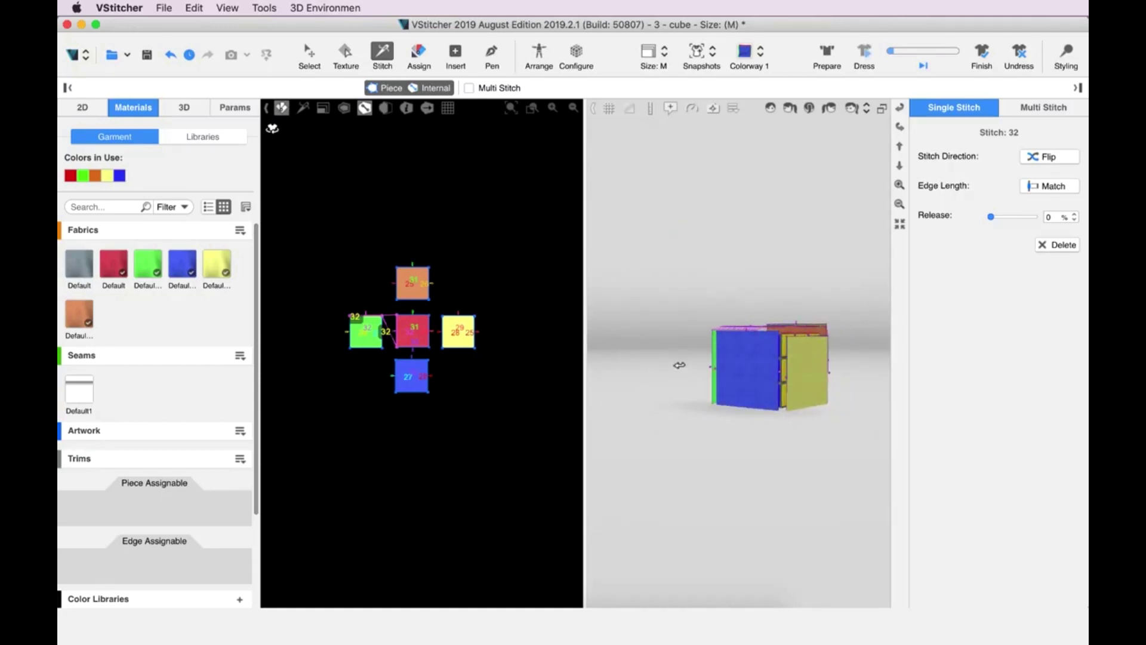
Step: Dress the cube with the stitched pieces and inspect the draping simulation from the side
click(870, 58)
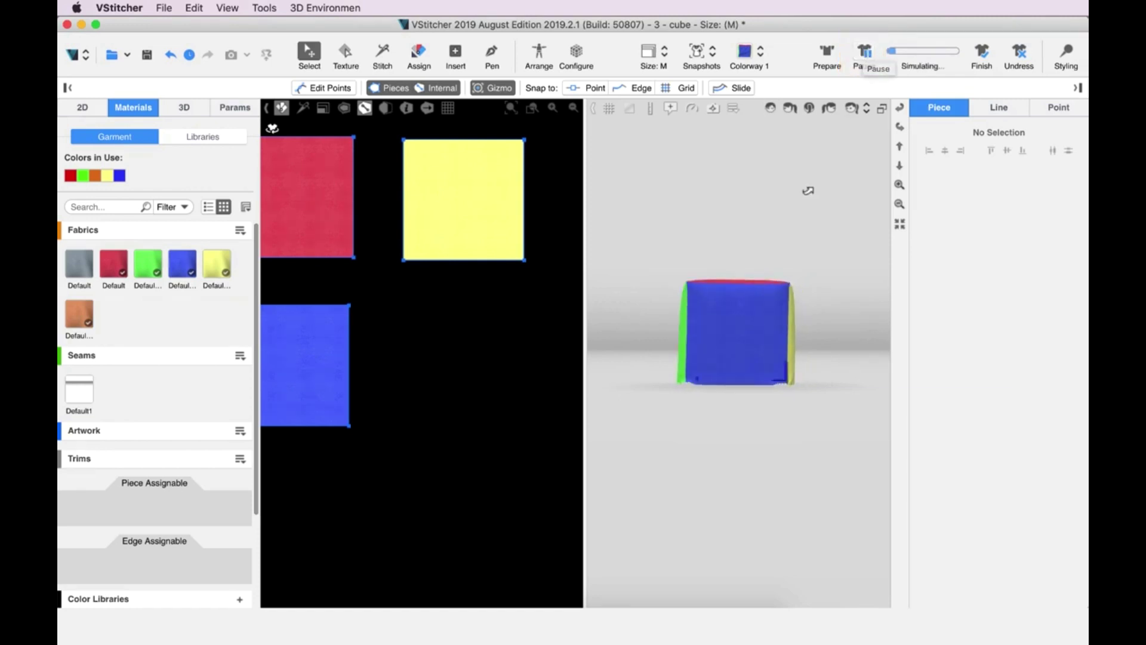
mouse_move(841, 353)
mouse_down()
mouse_move(858, 330)
mouse_move(885, 353)
mouse_move(883, 365)
mouse_move(815, 332)
mouse_move(822, 377)
mouse_move(832, 384)
mouse_move(848, 365)
mouse_up()
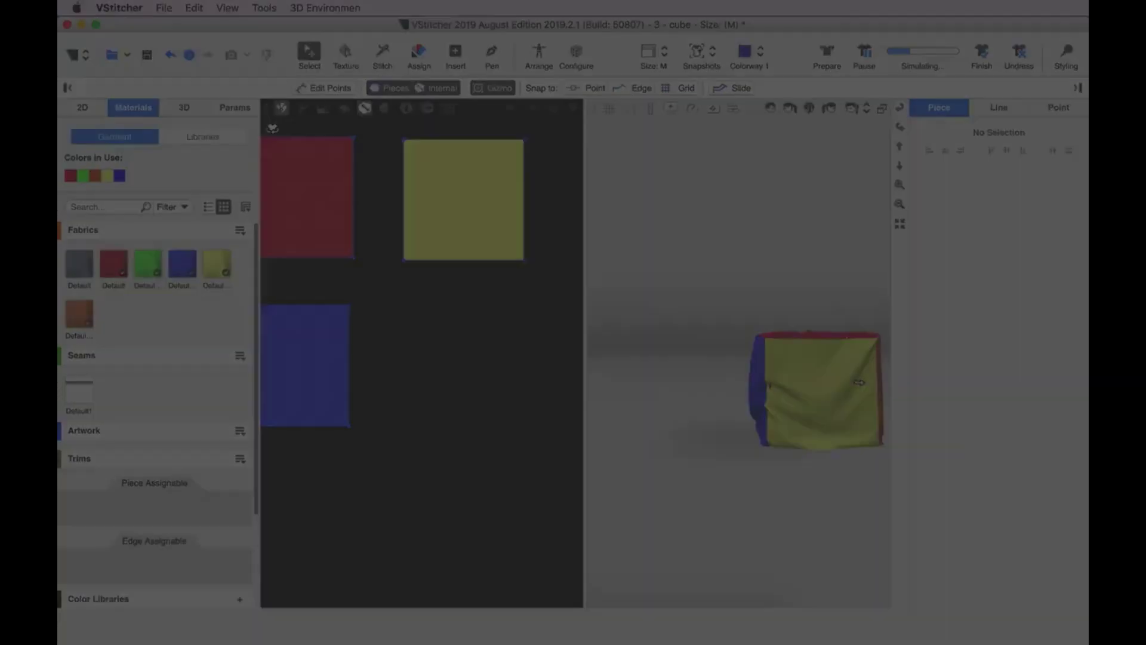